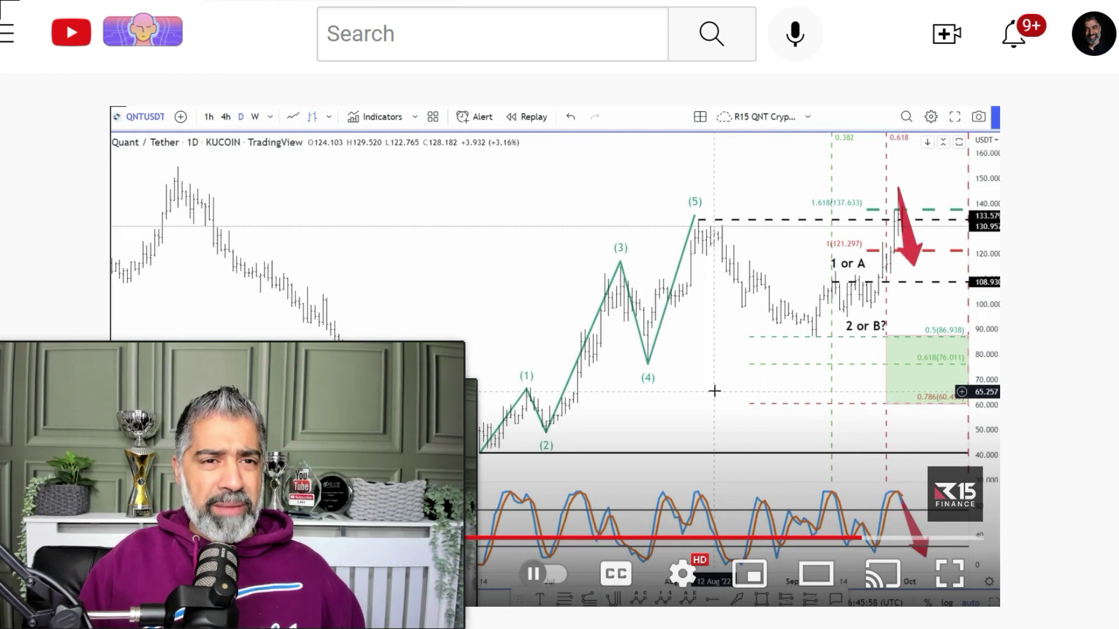
Step: Trace the video's wave count in red freehand, from (2) toward (3) and through the later swings
click(432, 26)
click(516, 26)
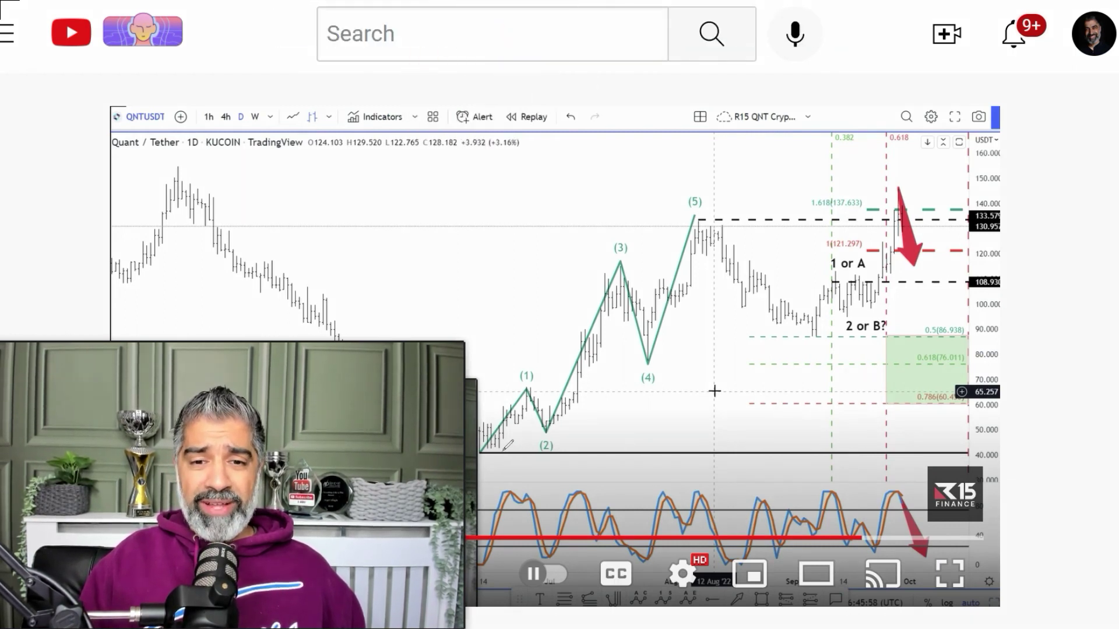
mouse_move(500, 453)
mouse_down()
mouse_move(595, 304)
mouse_move(643, 352)
mouse_move(695, 203)
mouse_move(762, 295)
mouse_move(816, 337)
mouse_move(758, 343)
mouse_up()
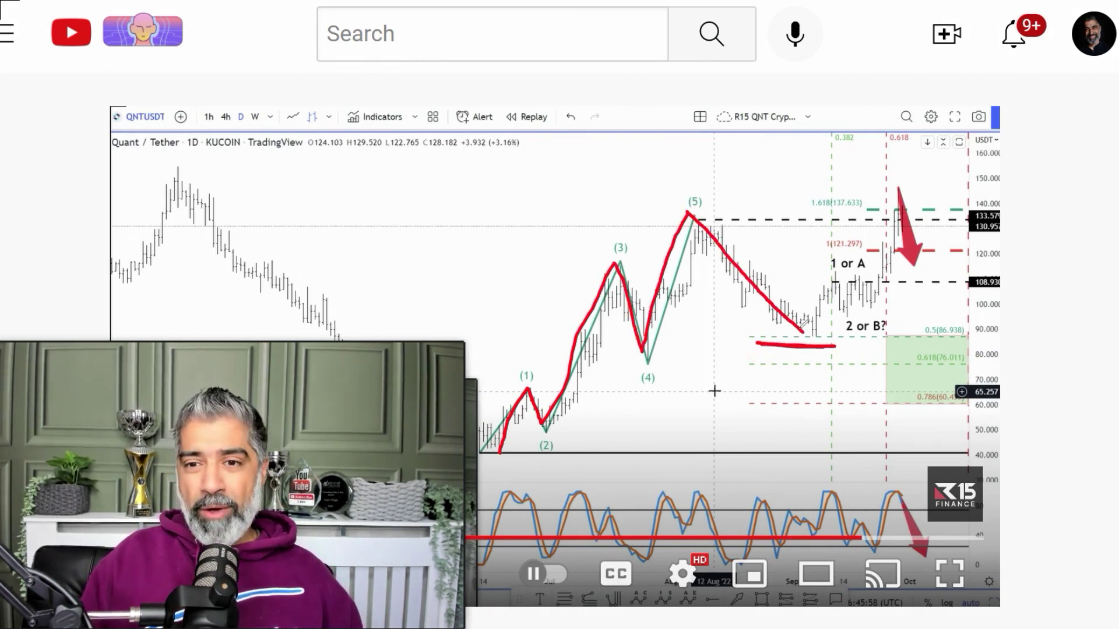
mouse_move(813, 335)
mouse_down()
mouse_move(837, 283)
mouse_move(878, 277)
mouse_move(891, 236)
mouse_move(942, 352)
mouse_up()
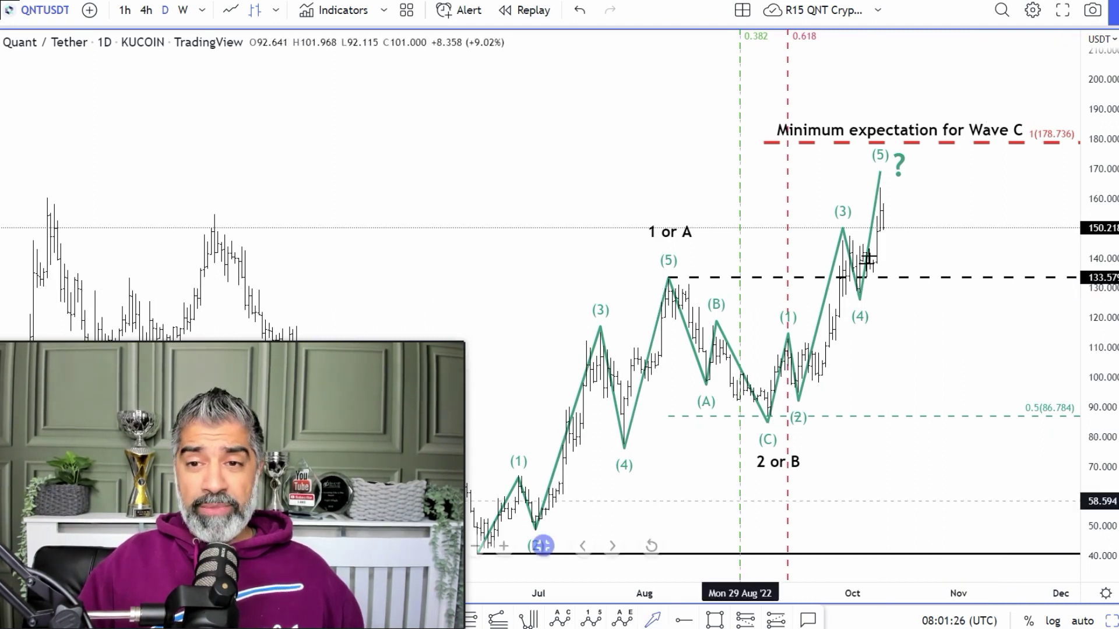
mouse_move(884, 171)
mouse_down()
mouse_move(911, 218)
mouse_move(997, 460)
mouse_up()
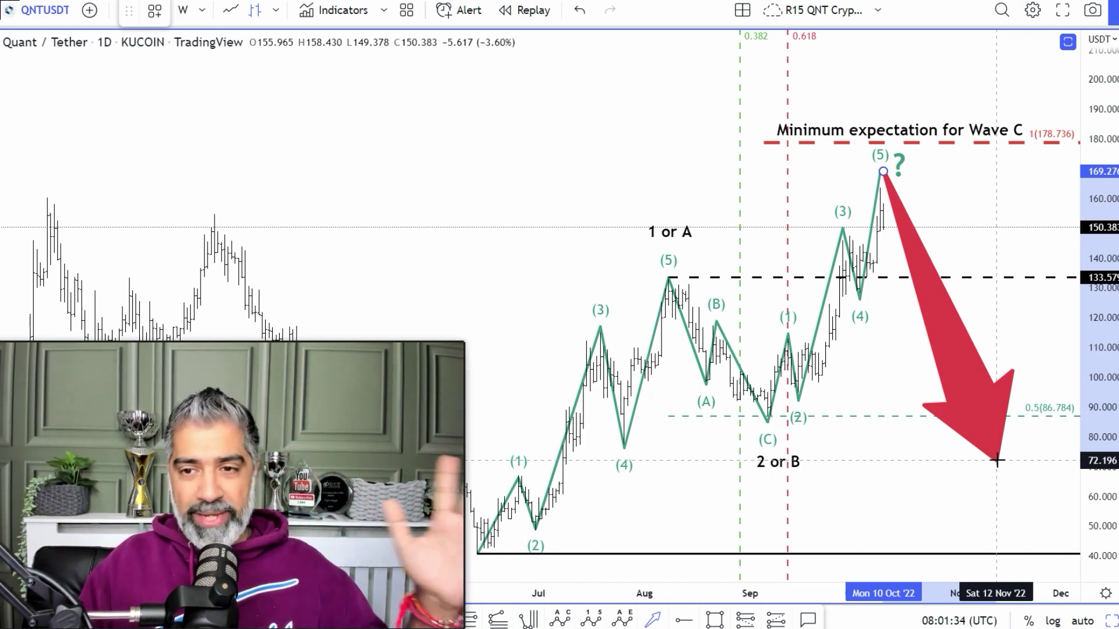
key(Delete)
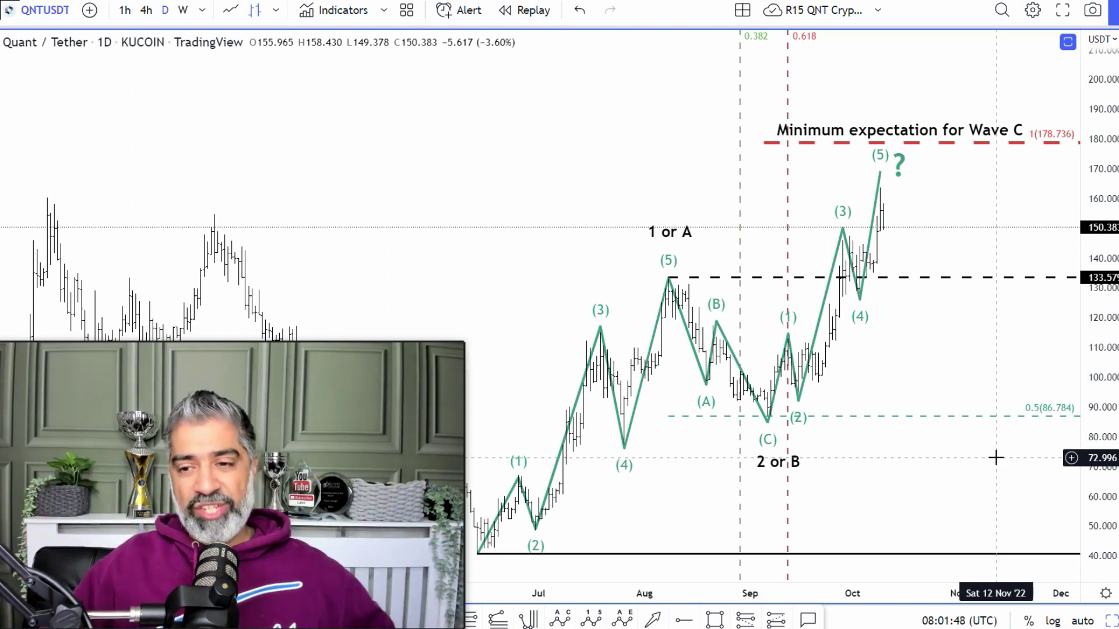
Step: Maximize the weekly QNT/USDT chart from the four-chart layout and stretch its time scale for wider bars
click(1110, 622)
click(380, 75)
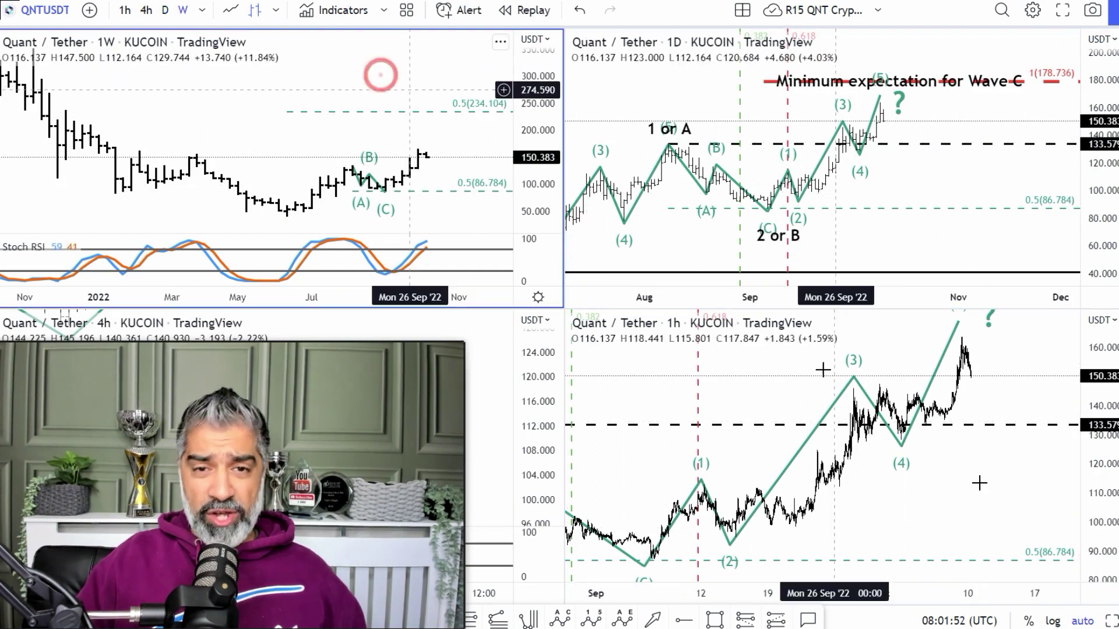
click(1110, 622)
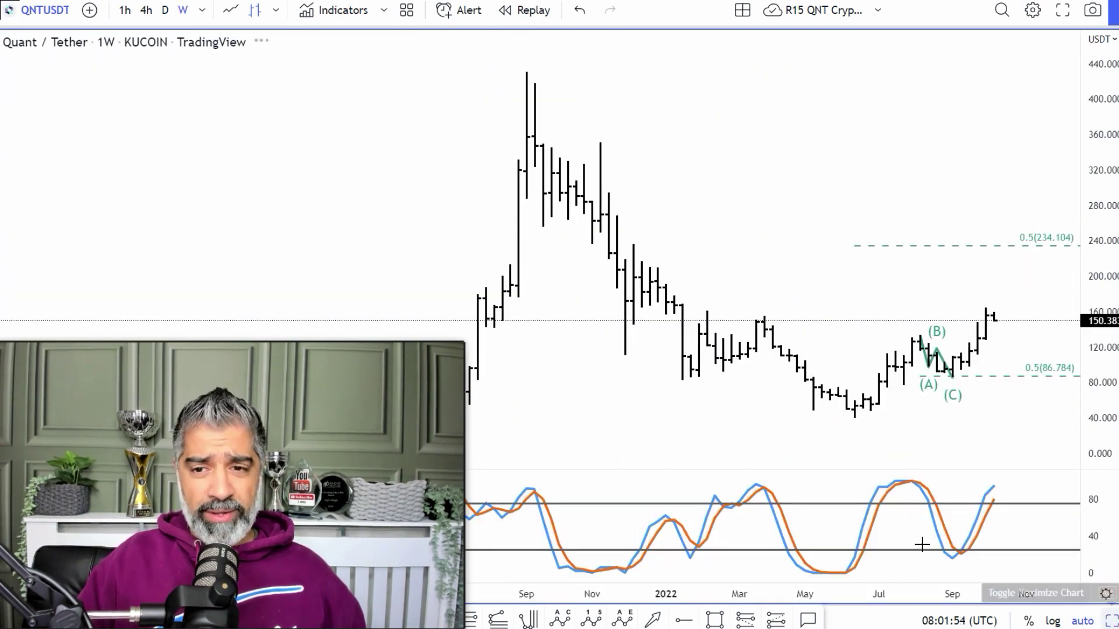
drag(773, 597, 724, 324)
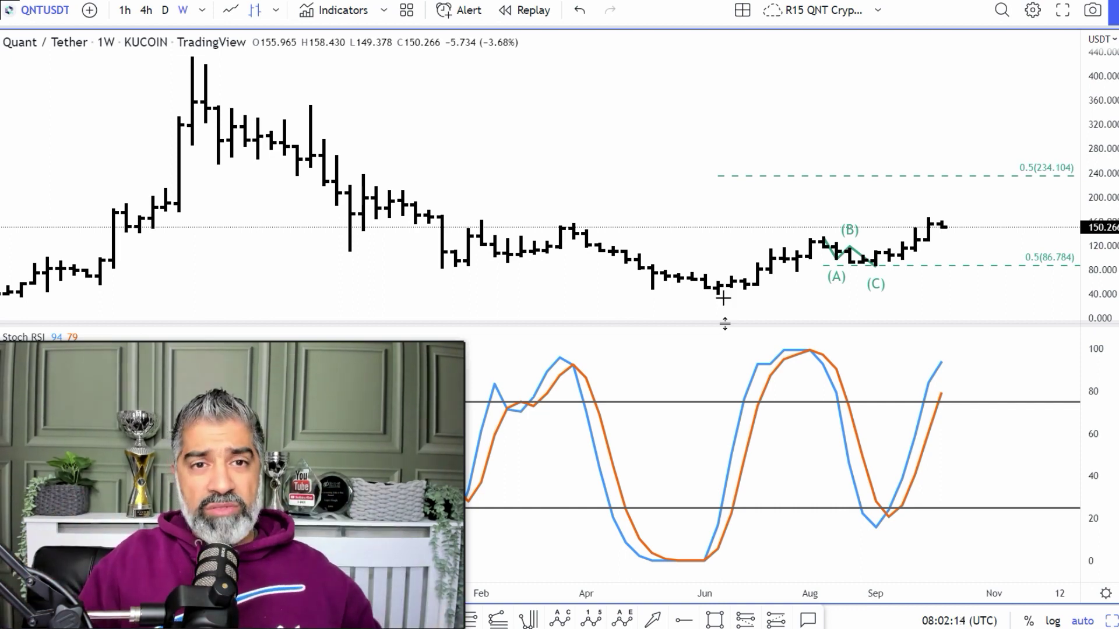
Step: Pen-circle the Apr, Aug and latest Stoch RSI peaks and mark the matching price drops and ceiling
click(411, 17)
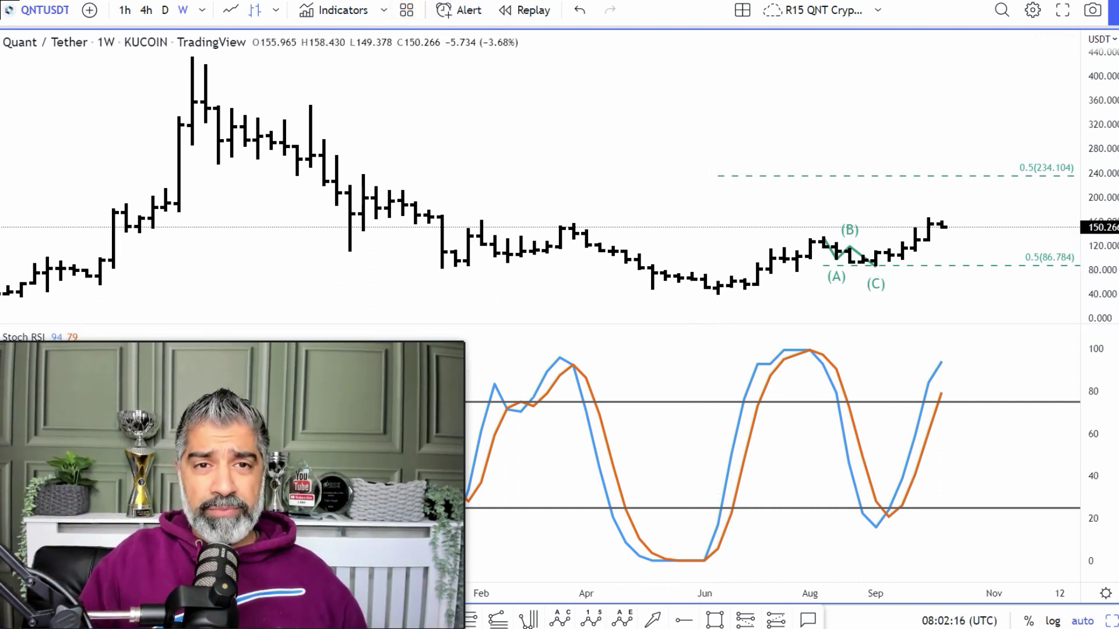
mouse_move(586, 355)
mouse_down()
mouse_move(558, 366)
mouse_move(580, 385)
mouse_move(583, 350)
mouse_up()
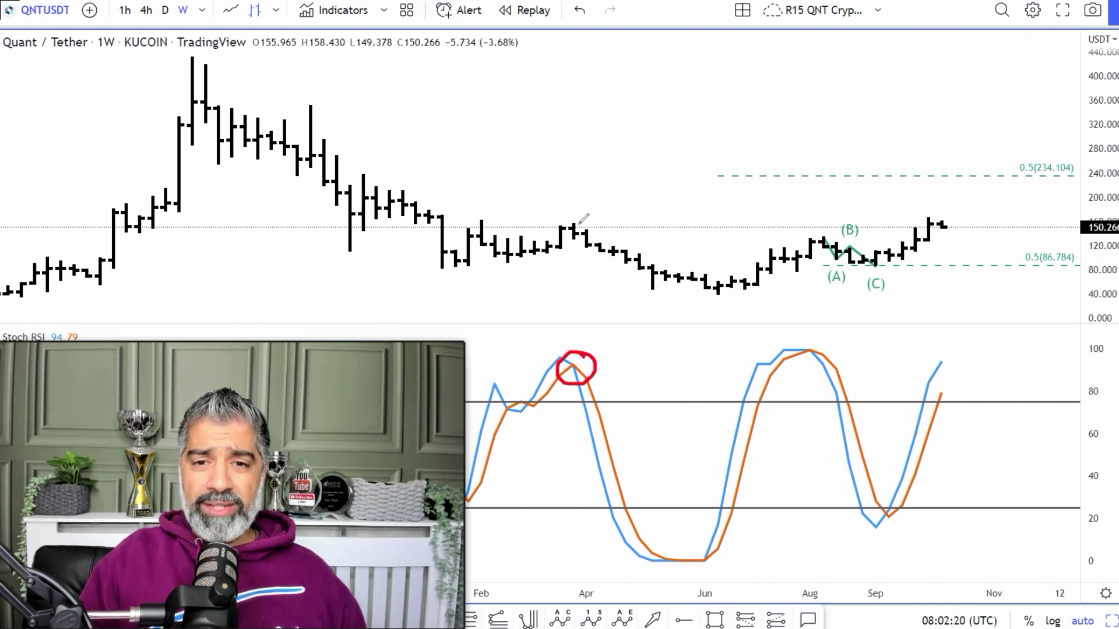
mouse_move(577, 217)
mouse_down()
mouse_move(552, 232)
mouse_move(595, 229)
mouse_move(574, 215)
mouse_move(708, 296)
mouse_move(698, 312)
mouse_up()
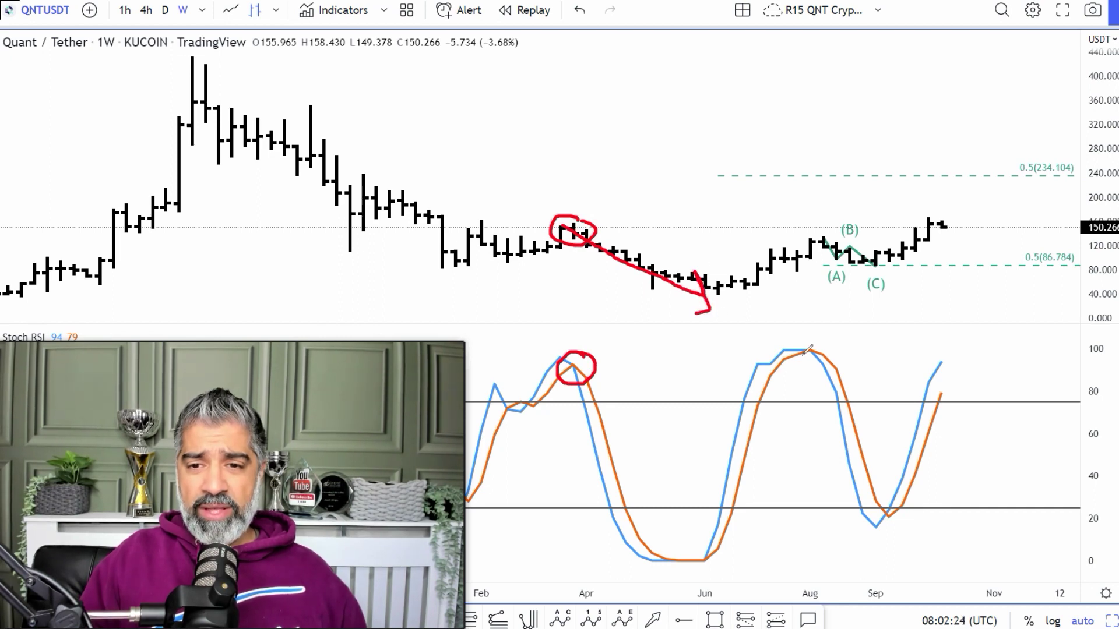
mouse_move(832, 342)
mouse_down()
mouse_move(788, 345)
mouse_move(830, 353)
mouse_up()
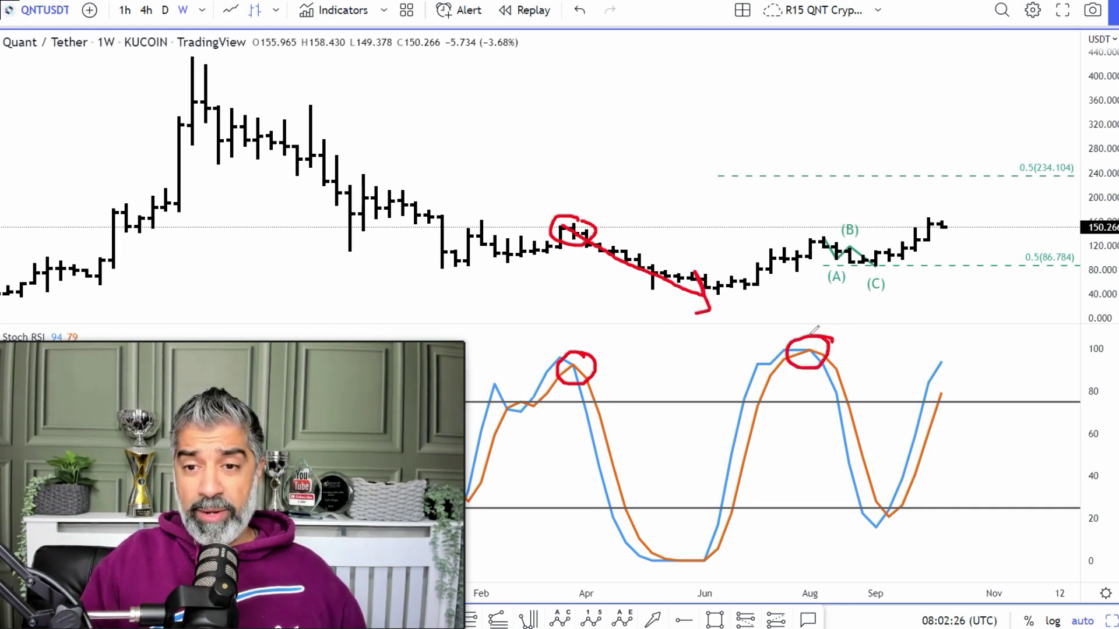
mouse_move(804, 236)
mouse_down()
mouse_move(873, 275)
mouse_move(852, 282)
mouse_up()
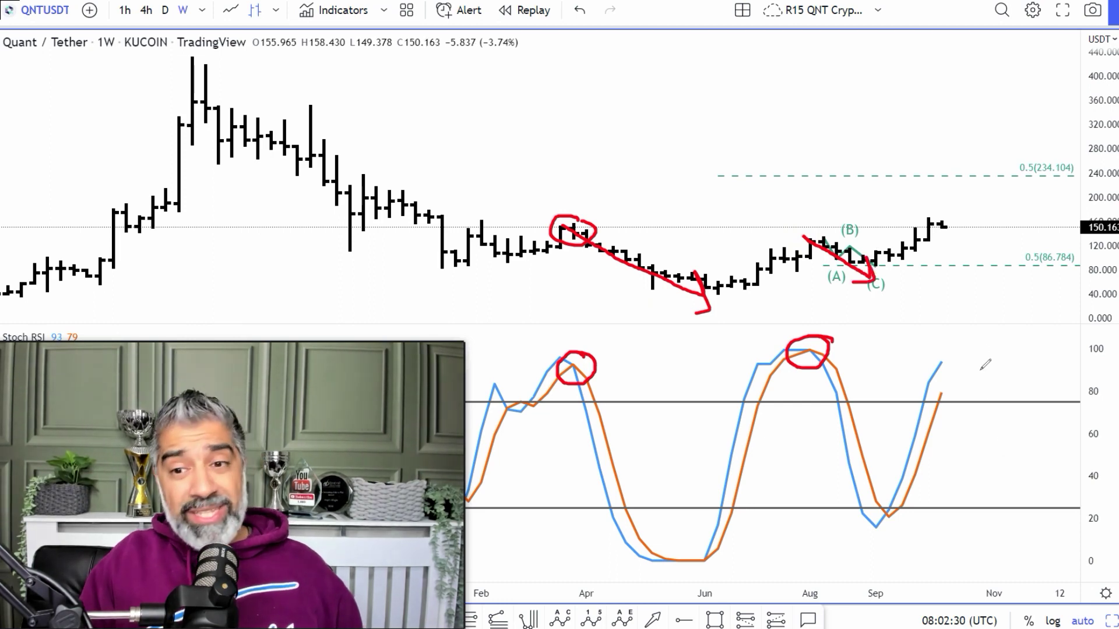
mouse_move(965, 348)
mouse_down()
mouse_move(918, 377)
mouse_move(984, 396)
mouse_move(991, 353)
mouse_move(972, 346)
mouse_up()
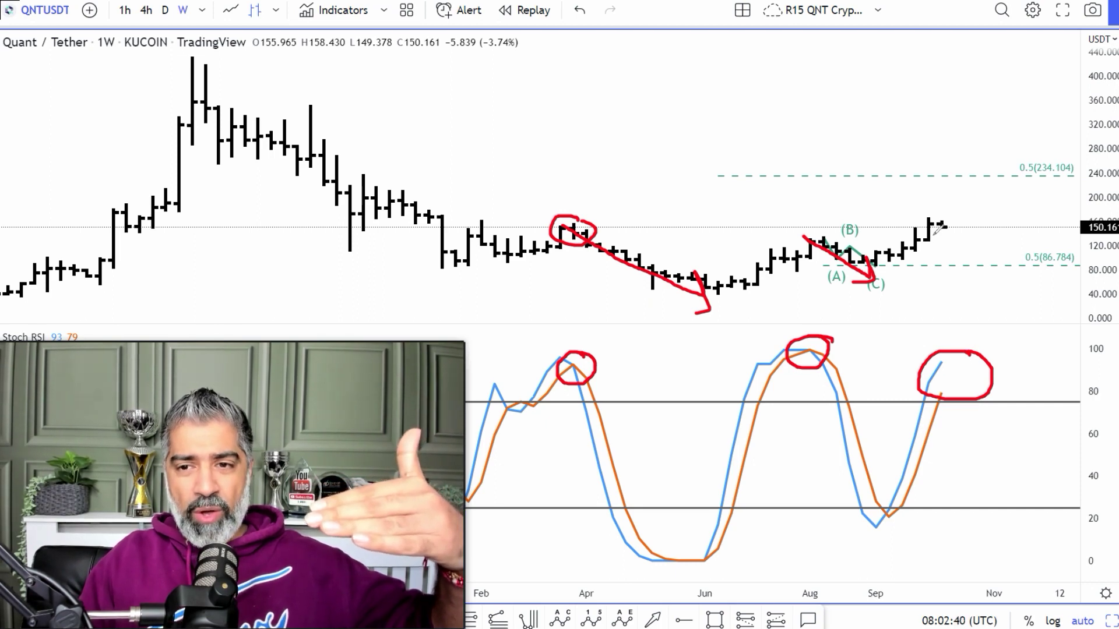
mouse_move(904, 202)
mouse_down()
mouse_move(981, 199)
mouse_move(961, 209)
mouse_move(972, 239)
mouse_up()
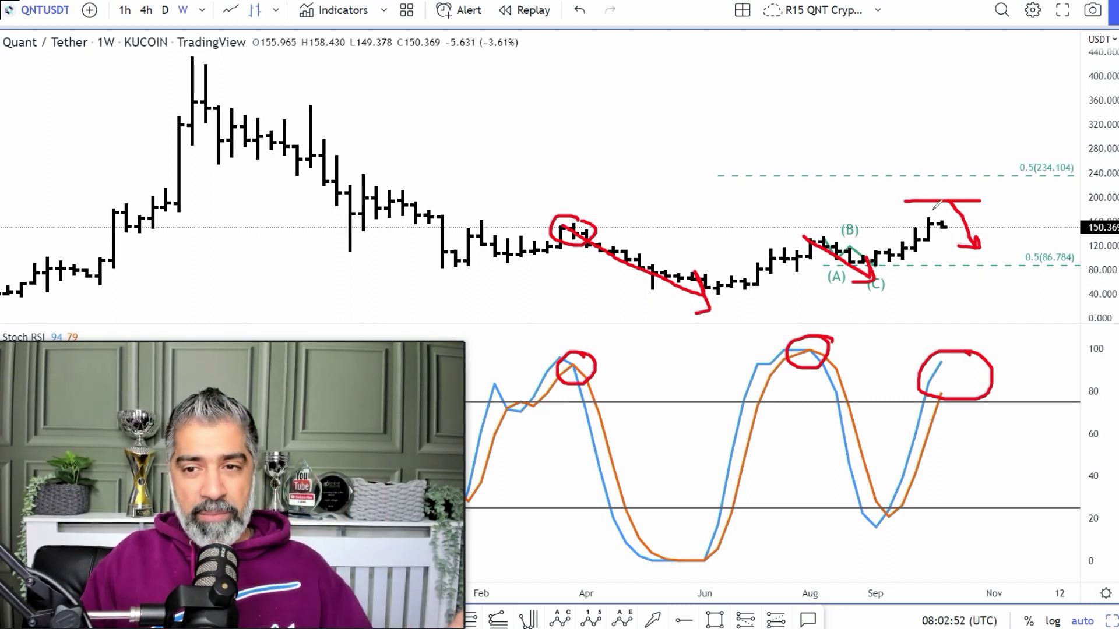
mouse_move(920, 221)
mouse_down()
mouse_move(951, 220)
mouse_move(950, 153)
mouse_move(960, 163)
mouse_up()
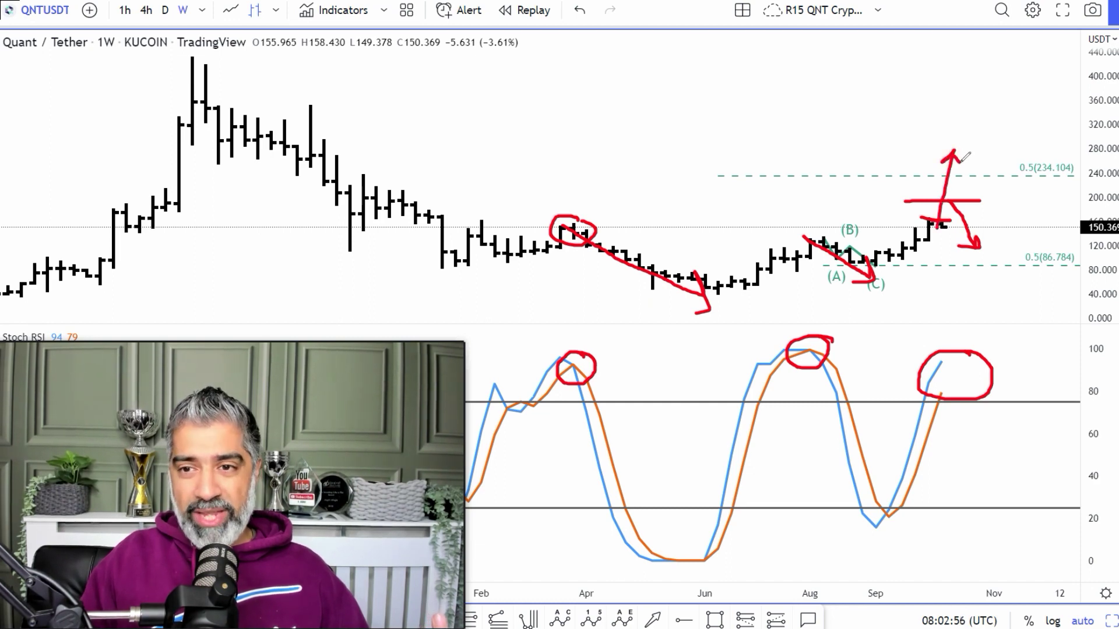
Step: Clear all freehand markup and return to the four-chart layout
click(757, 1)
click(765, 11)
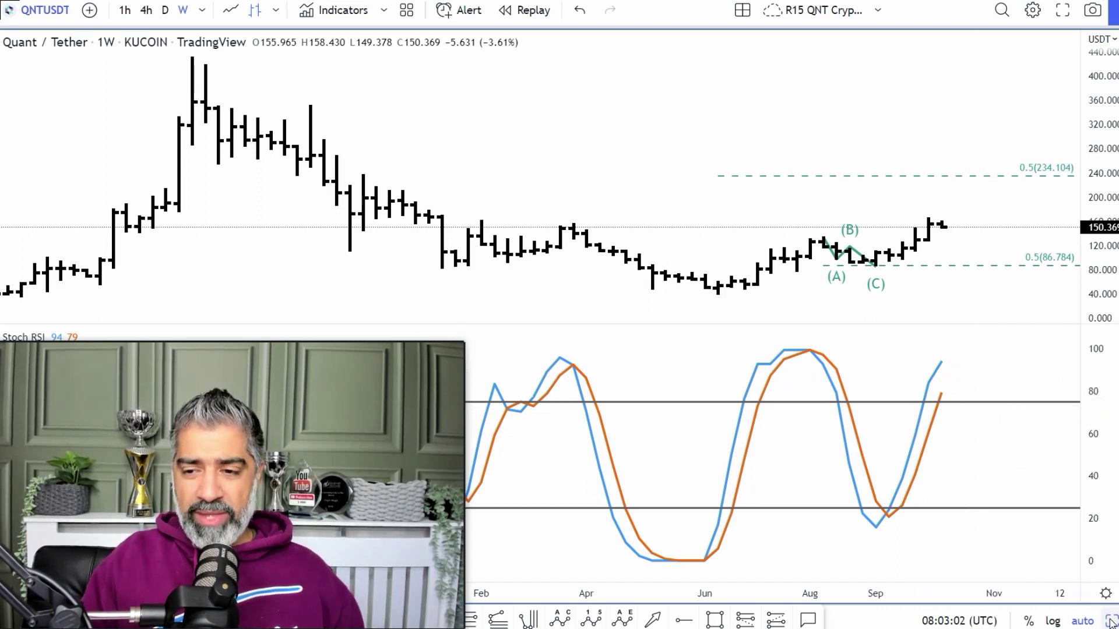
key(alt+Return)
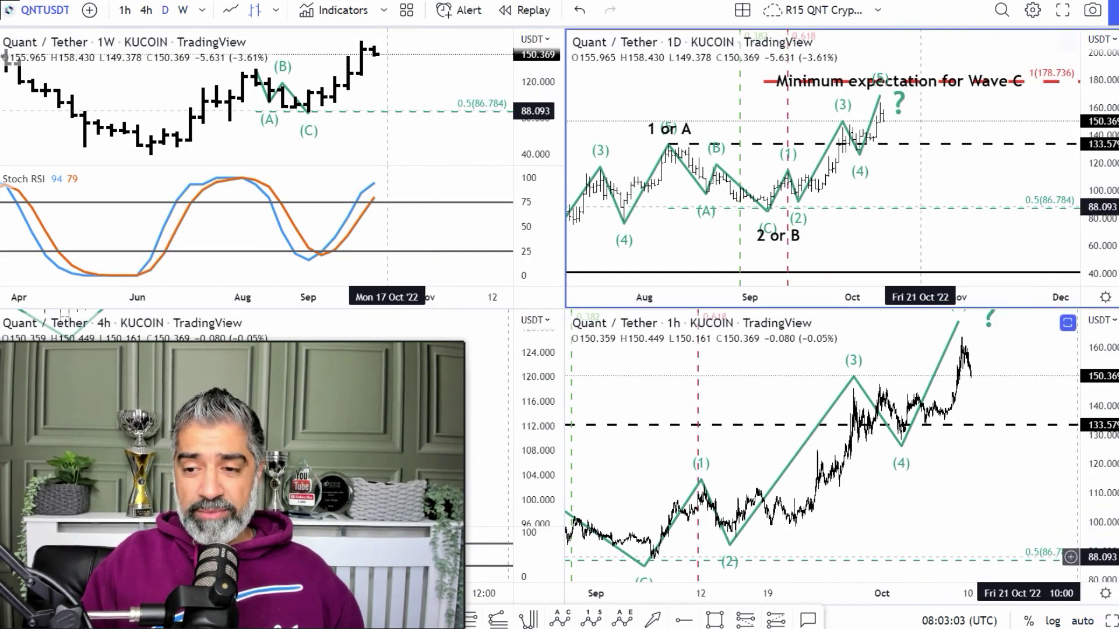
Step: Maximize the daily chart and trace the waves (2)–(3)–(4), (C)–(1)–(2) and the August (5)-to-(A) drop in red
click(1110, 620)
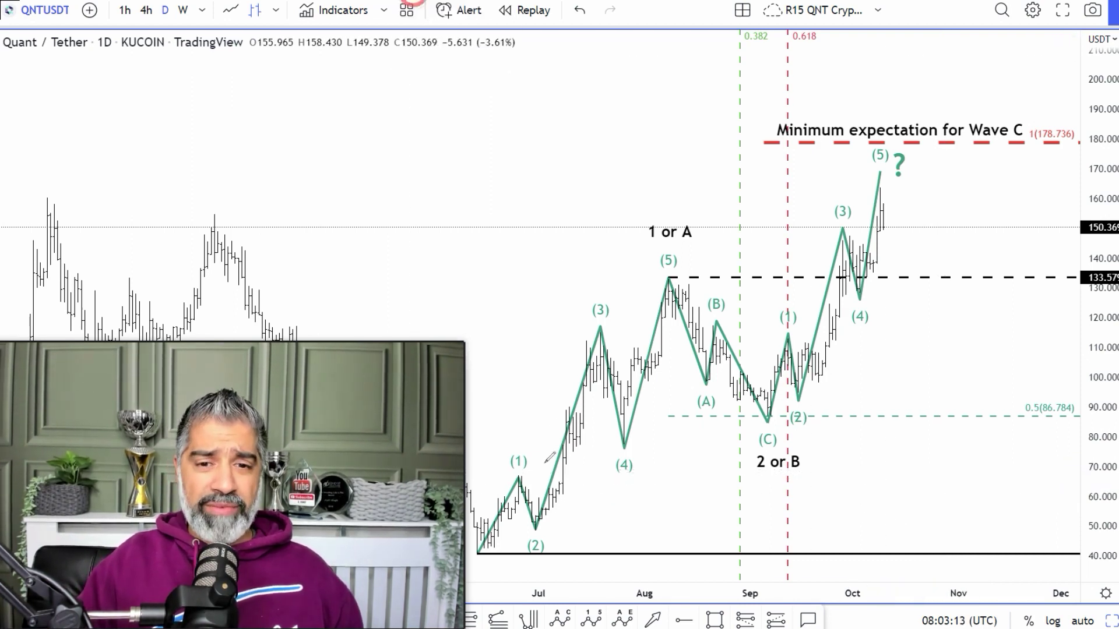
mouse_move(483, 549)
mouse_down()
mouse_move(512, 499)
mouse_move(550, 502)
mouse_move(600, 338)
mouse_move(623, 415)
mouse_move(641, 396)
mouse_move(657, 289)
mouse_up()
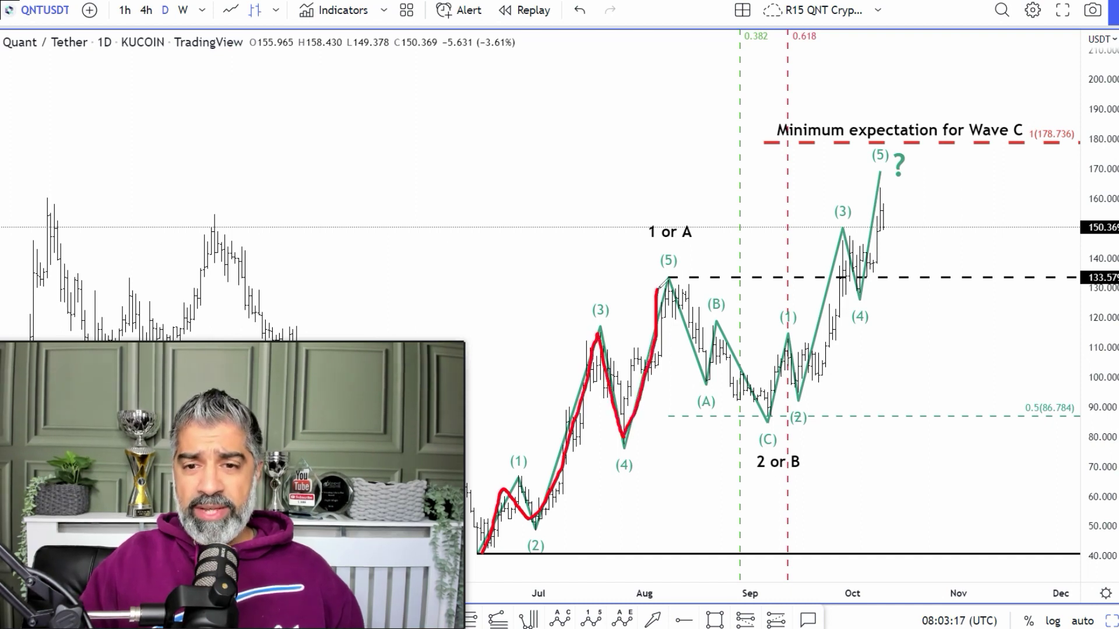
mouse_move(760, 428)
mouse_down()
mouse_move(784, 349)
mouse_move(806, 376)
mouse_move(827, 339)
mouse_move(843, 241)
mouse_move(861, 289)
mouse_move(888, 176)
mouse_up()
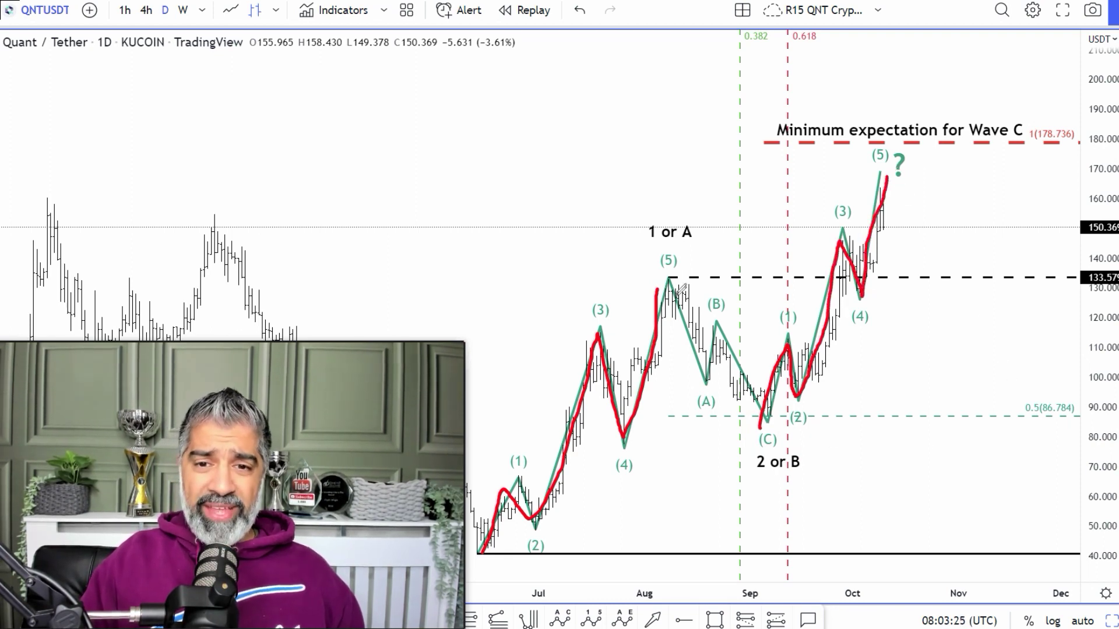
drag(669, 278, 694, 331)
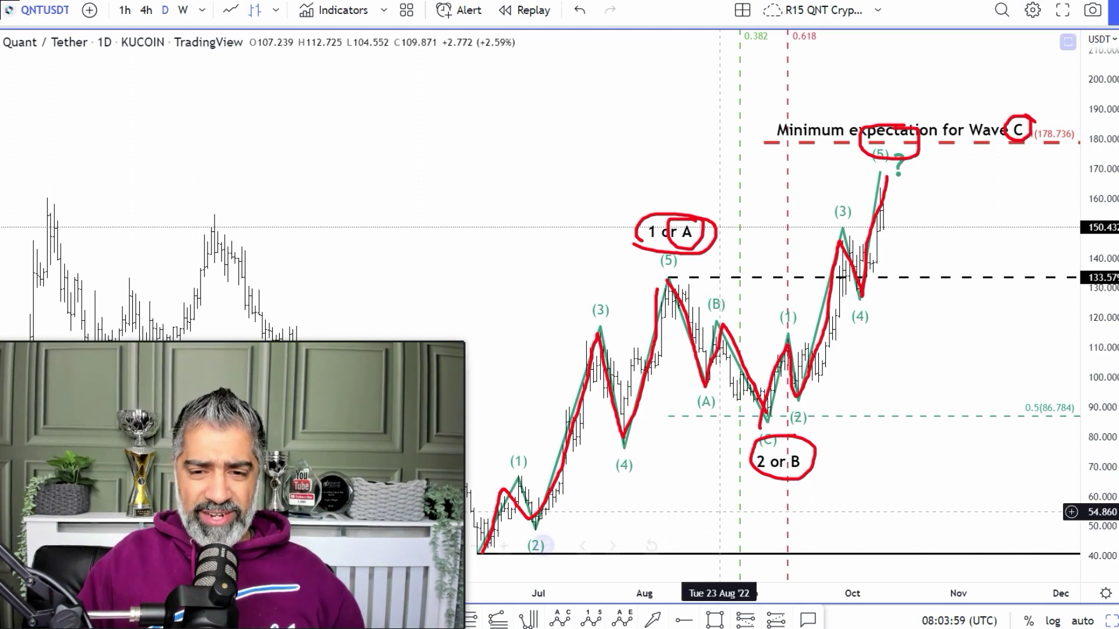
Step: Restore the chart's horizontal spacing, then try and delete a big upward arrow toward Wave C
scroll(501, 541, down, 2)
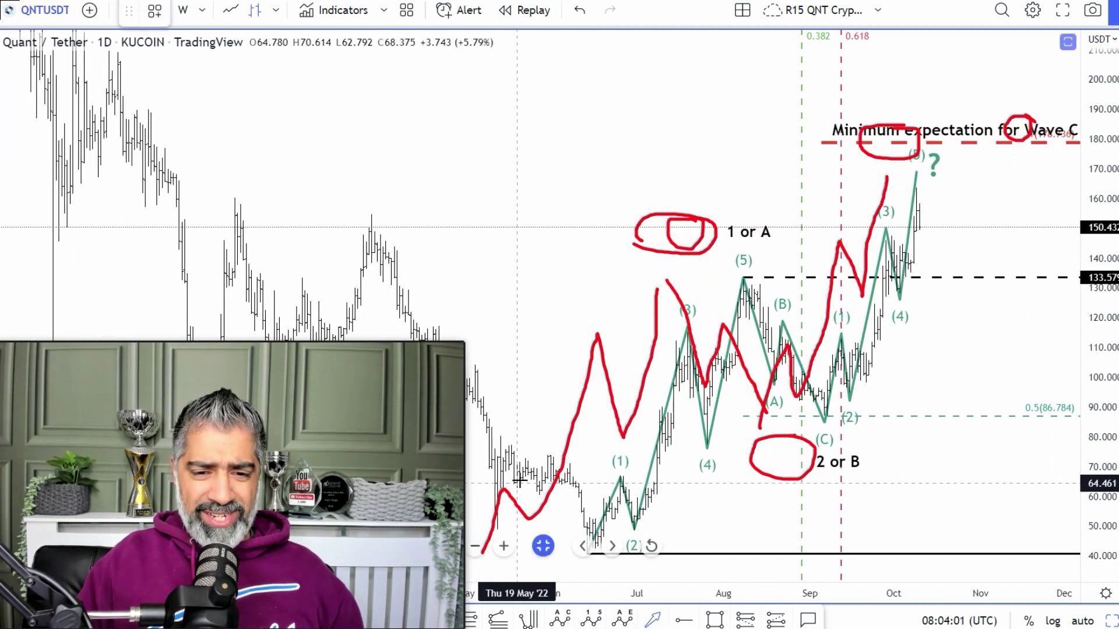
click(504, 547)
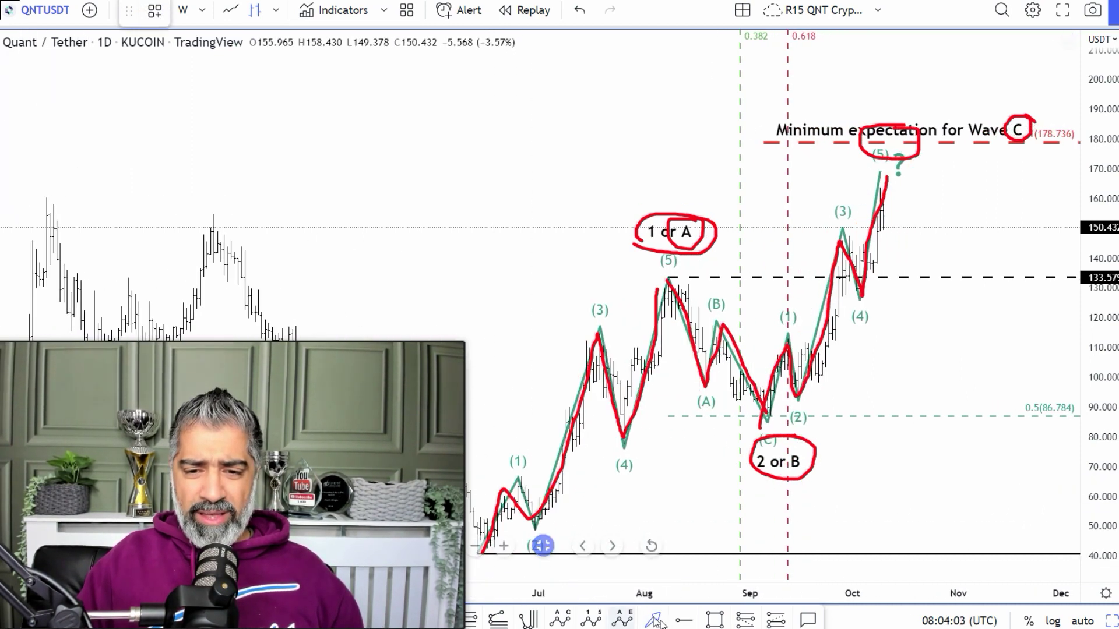
mouse_move(515, 531)
mouse_down()
mouse_move(562, 491)
mouse_move(668, 276)
mouse_up()
mouse_move(617, 348)
mouse_down()
mouse_move(635, 356)
mouse_move(862, 213)
mouse_move(857, 226)
mouse_up()
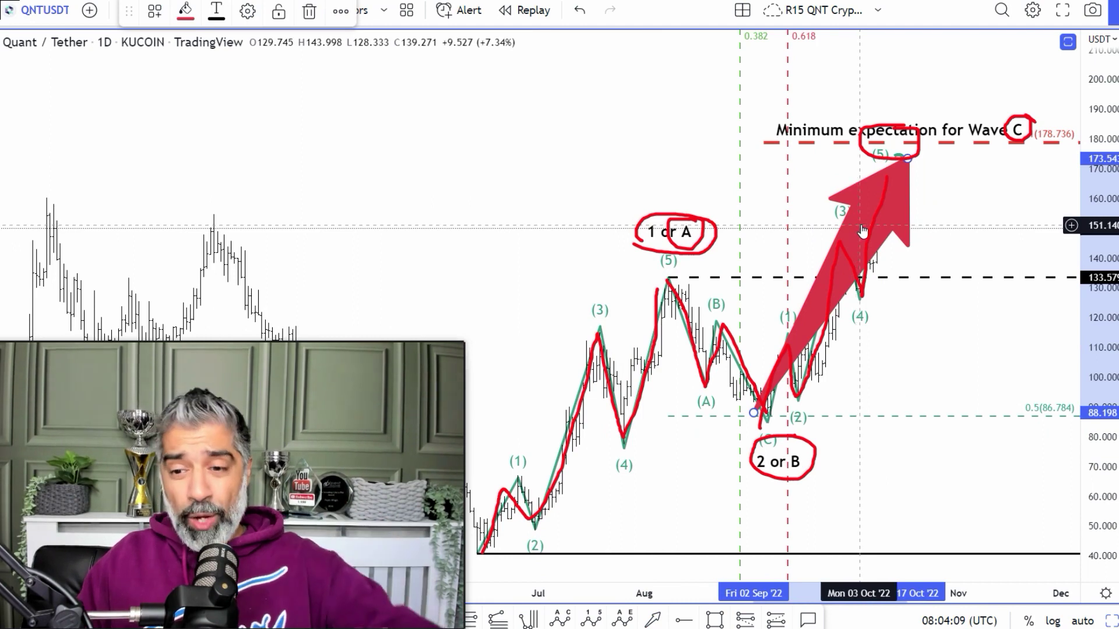
key(Delete)
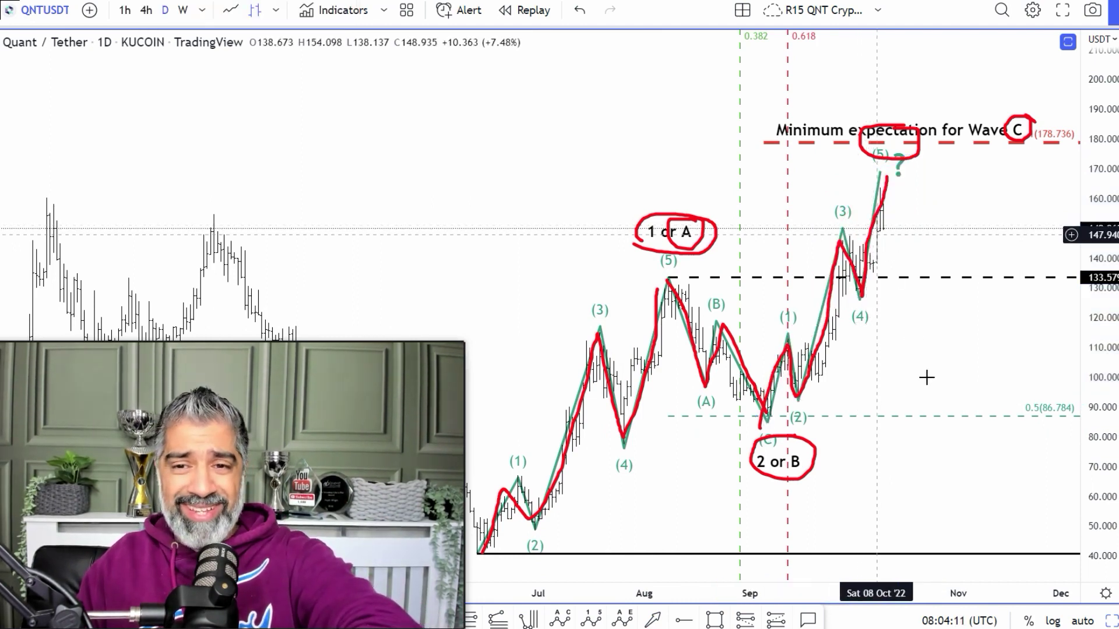
Step: Draw an arrow from the wave (5) top projecting a pullback, then open the clear-drawings menu
click(653, 619)
click(457, 133)
click(559, 465)
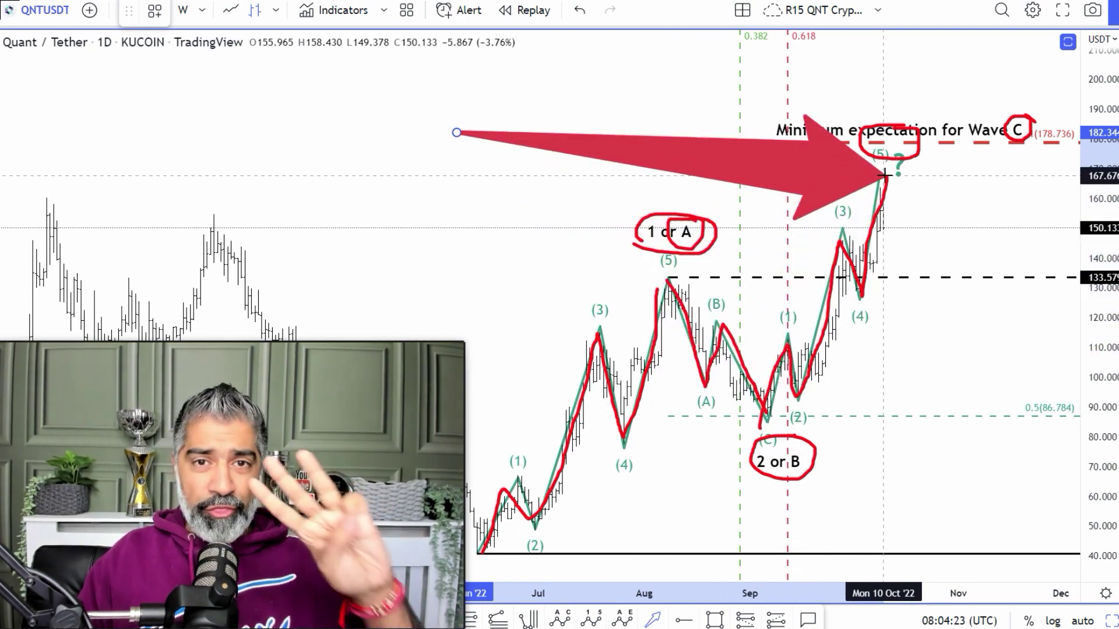
click(781, 2)
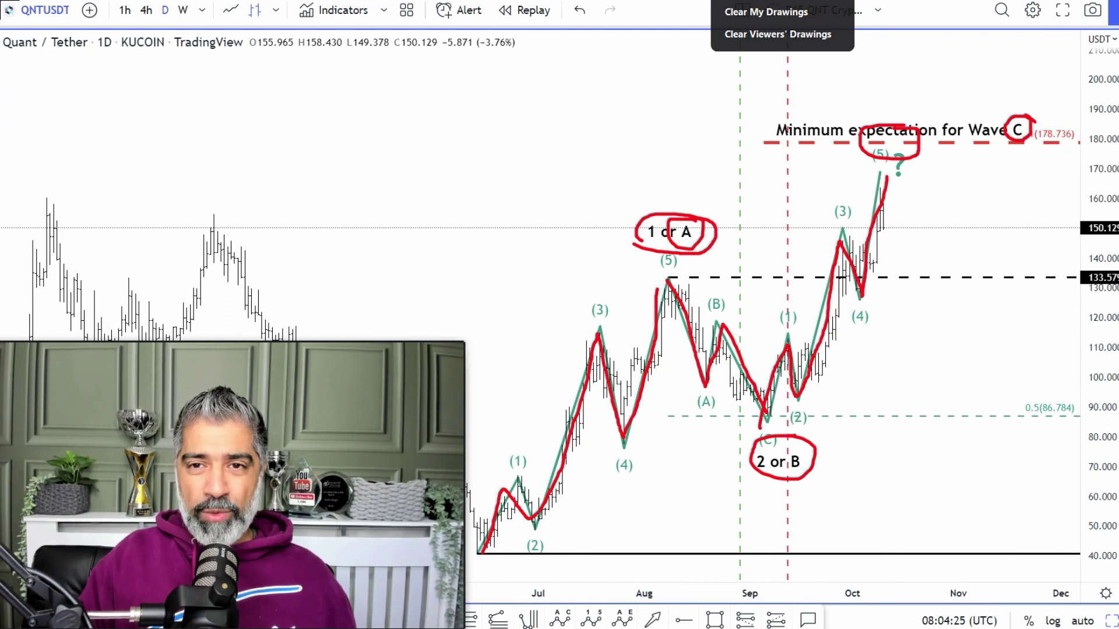
click(739, 10)
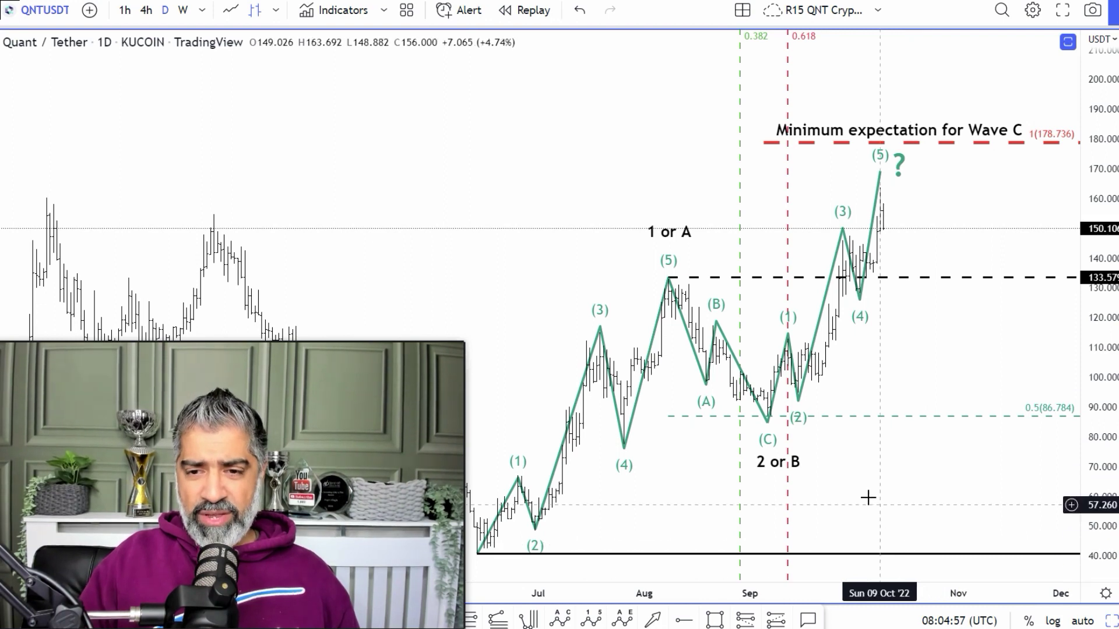
click(654, 619)
mouse_move(975, 495)
mouse_down()
mouse_move(571, 537)
mouse_move(567, 527)
mouse_move(678, 294)
mouse_move(676, 275)
mouse_move(726, 318)
mouse_move(762, 405)
mouse_move(766, 140)
mouse_move(1055, 150)
mouse_move(746, 150)
mouse_move(1040, 143)
mouse_move(771, 145)
mouse_move(1032, 145)
mouse_move(799, 142)
mouse_move(979, 144)
mouse_move(824, 303)
mouse_move(787, 388)
mouse_move(889, 228)
mouse_move(1054, 165)
mouse_move(1014, 142)
mouse_move(1026, 140)
mouse_move(799, 402)
mouse_up()
key(Escape)
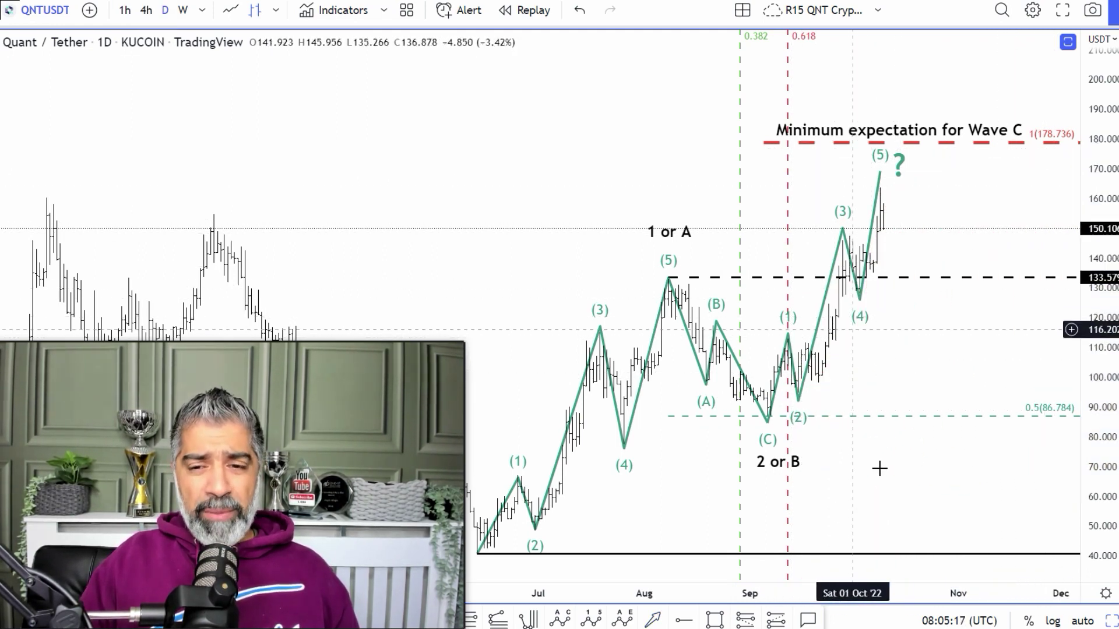
Step: Draw a trial red arrow down from the (5) peak, then delete it
click(654, 619)
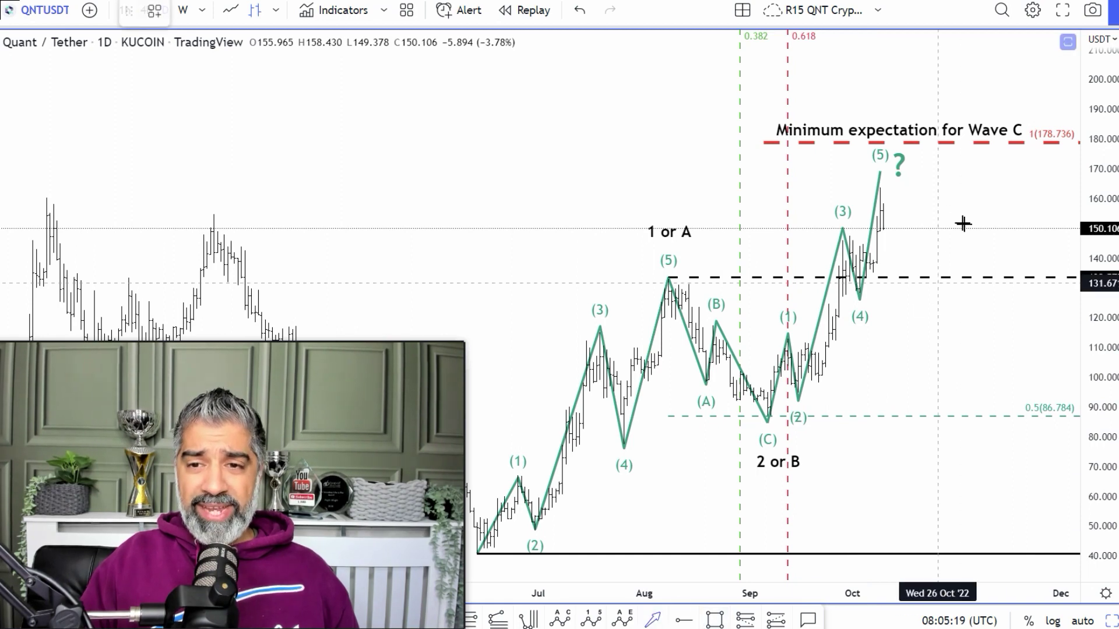
mouse_move(877, 176)
mouse_down()
mouse_move(902, 274)
mouse_move(656, 282)
mouse_move(928, 321)
mouse_up()
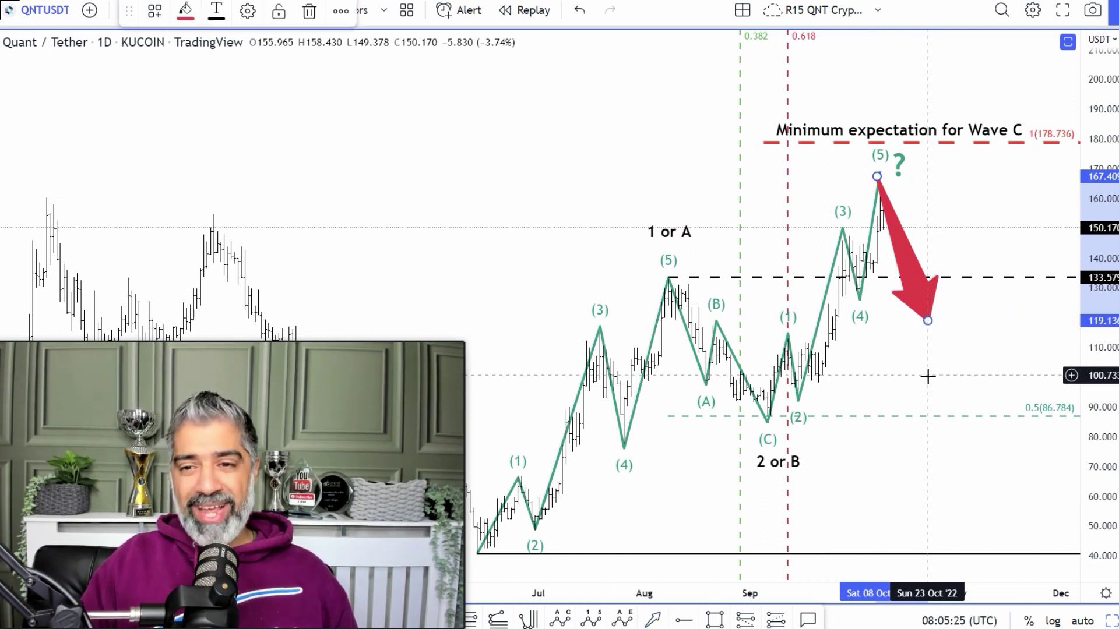
mouse_move(928, 320)
mouse_down()
mouse_move(962, 457)
mouse_move(1014, 564)
mouse_move(999, 444)
mouse_move(951, 353)
mouse_up()
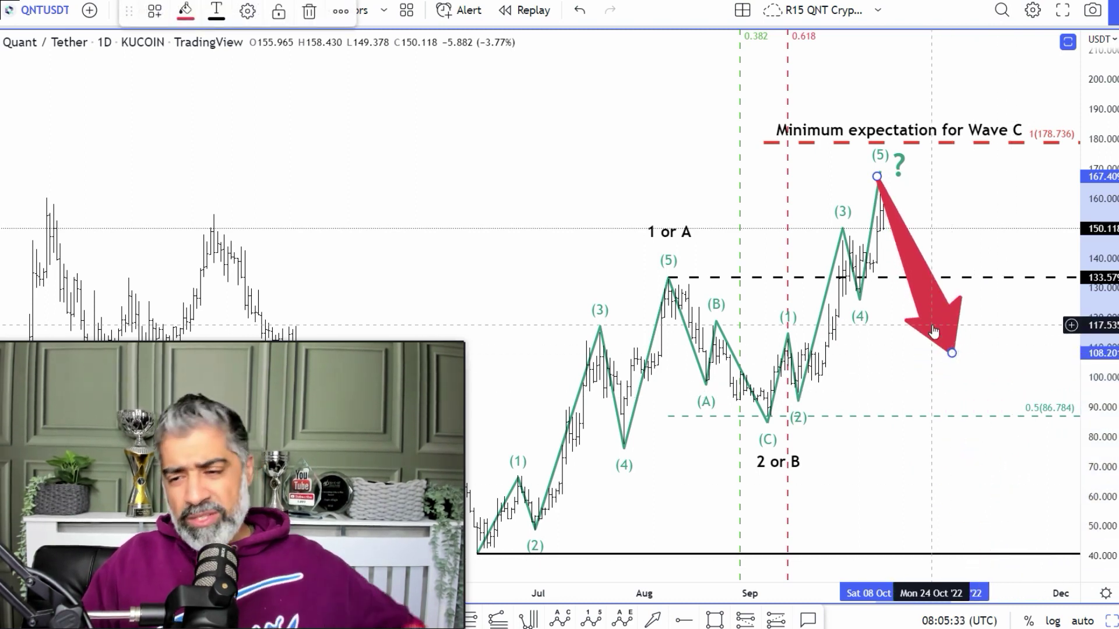
key(Delete)
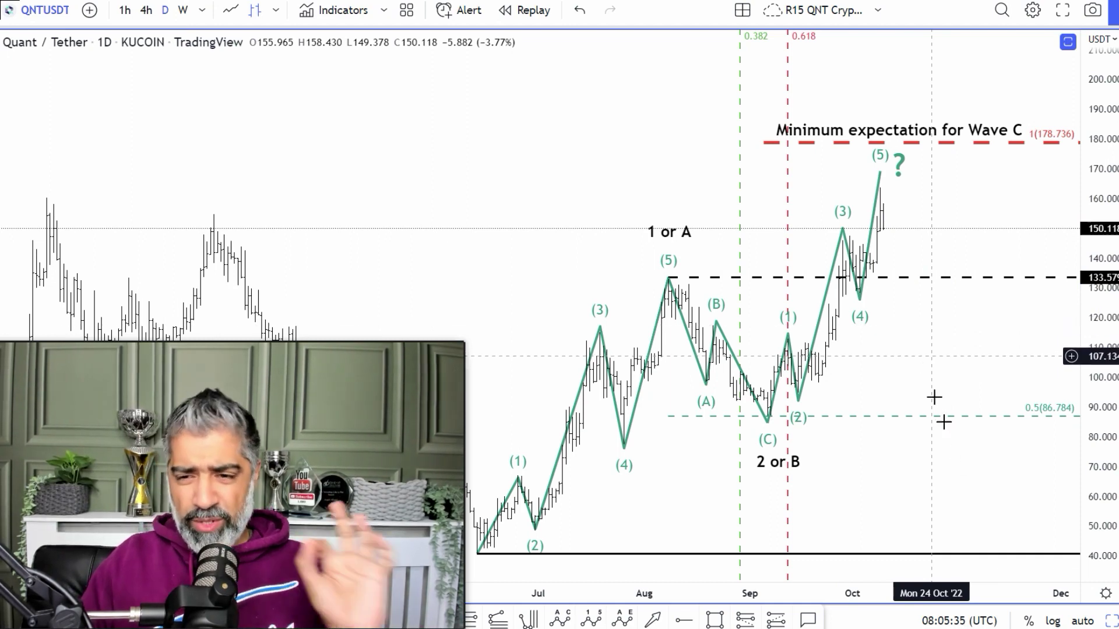
Step: Zoom onto the September–October waves and shift the chart to centre them
scroll(981, 470, left, 10)
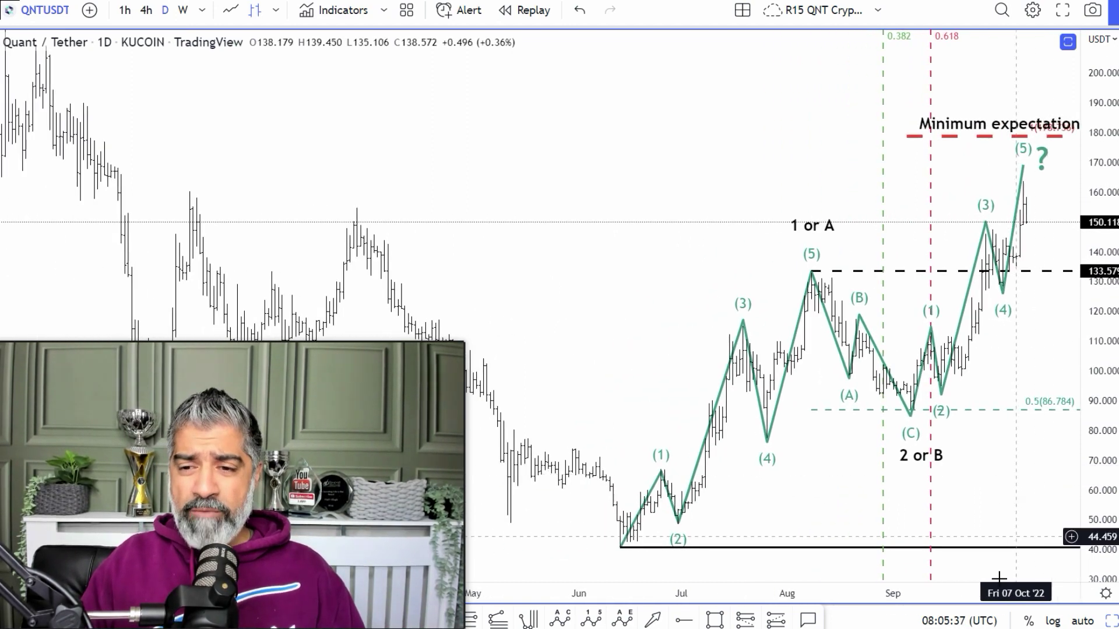
scroll(914, 593, up, 3)
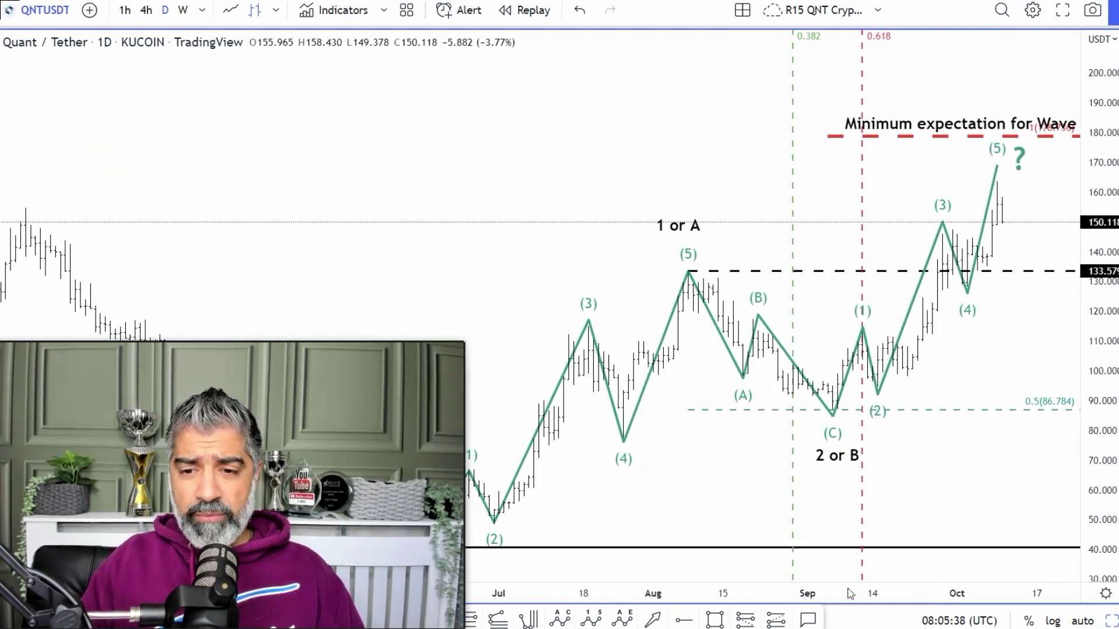
scroll(956, 592, up, 4)
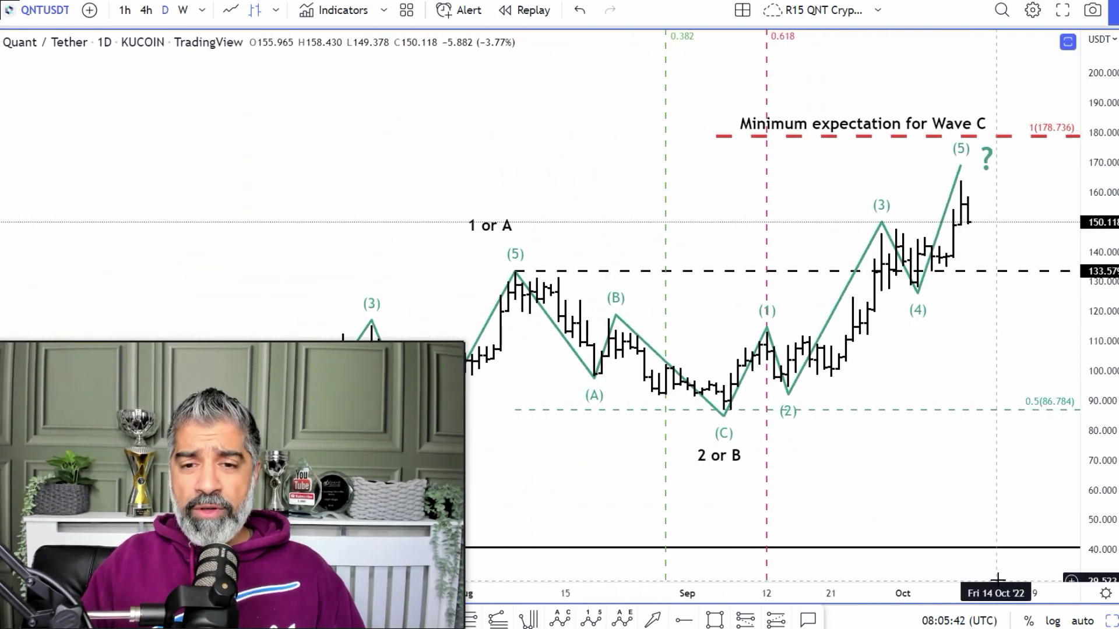
scroll(1073, 259, up, 3)
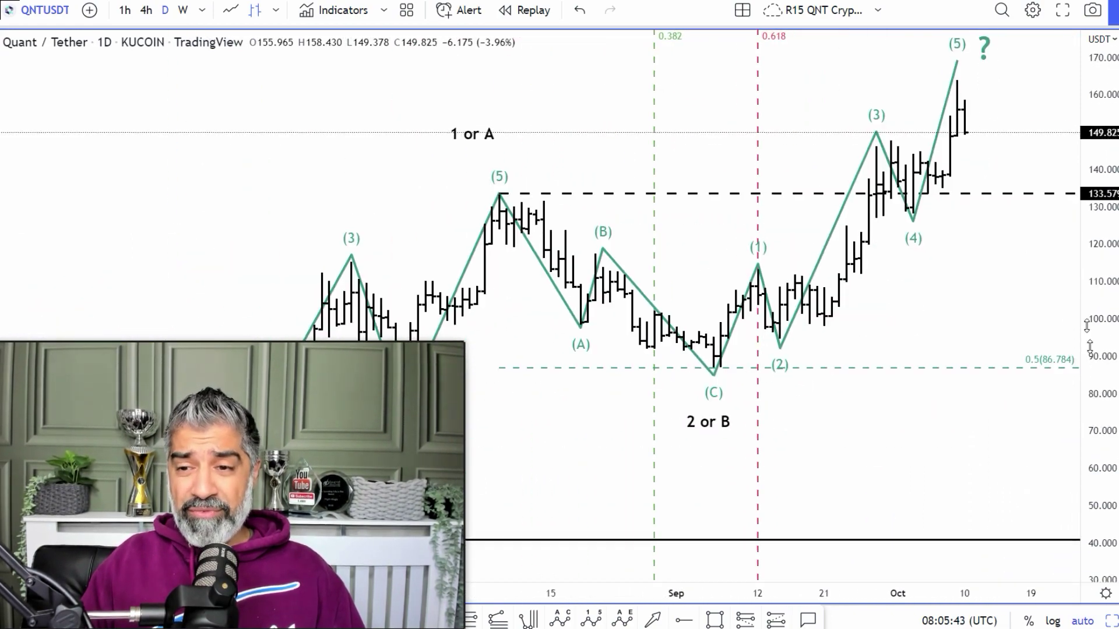
scroll(947, 350, right, 5)
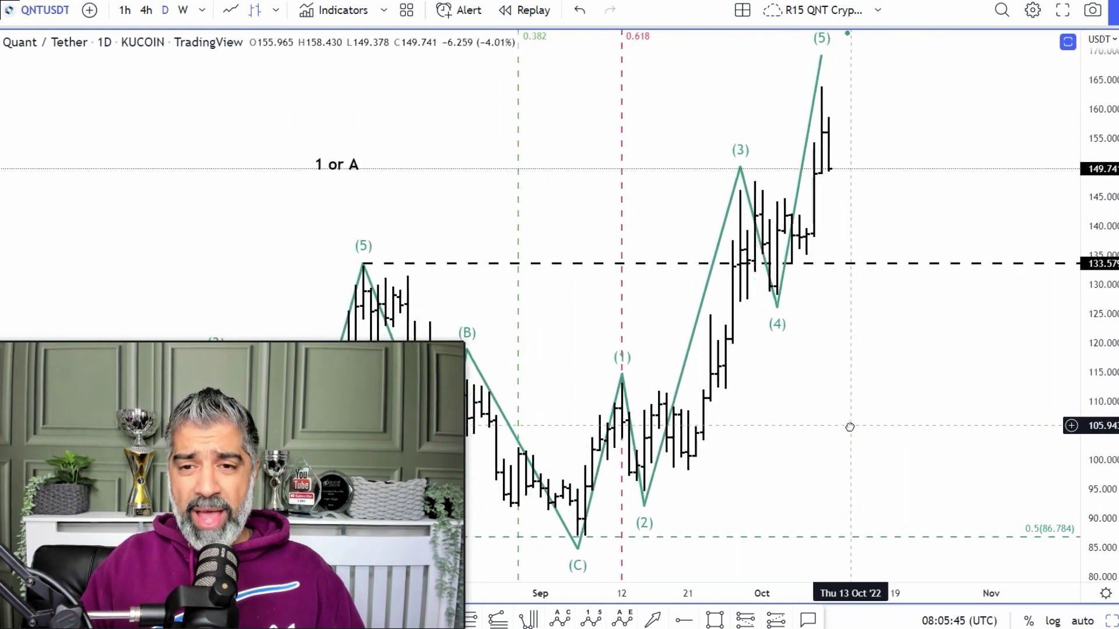
scroll(961, 393, down, 2)
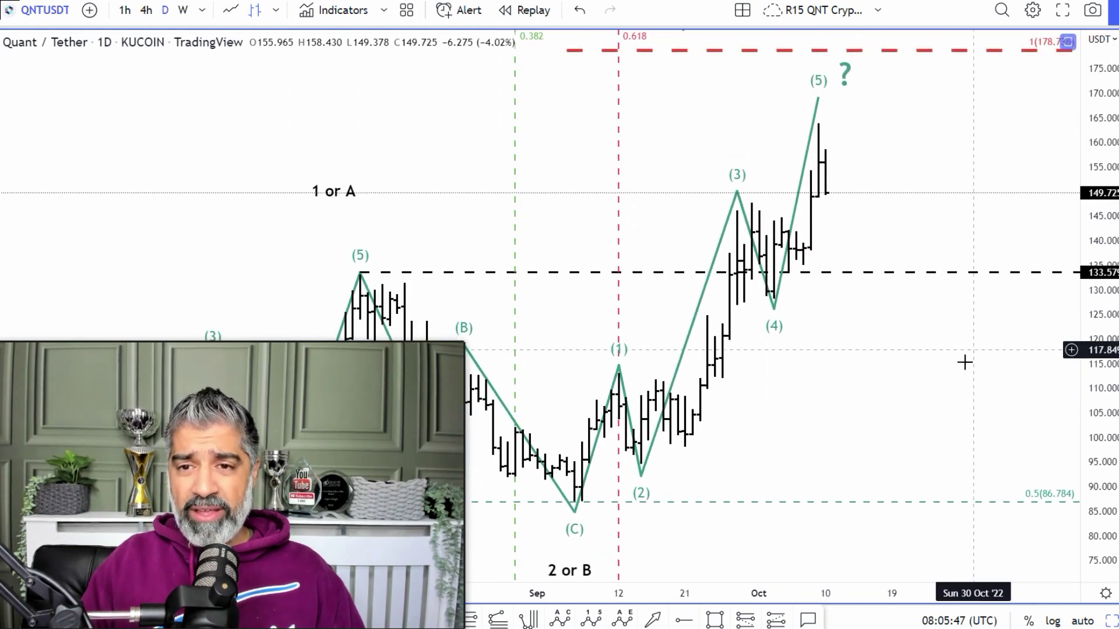
scroll(961, 392, up, 2)
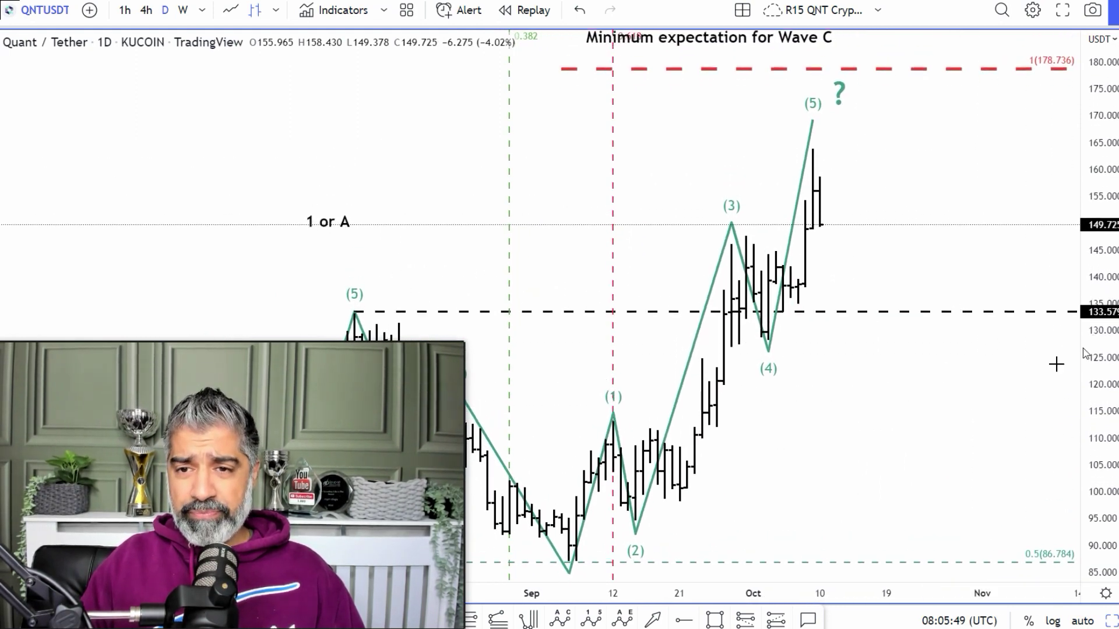
drag(964, 377, 964, 349)
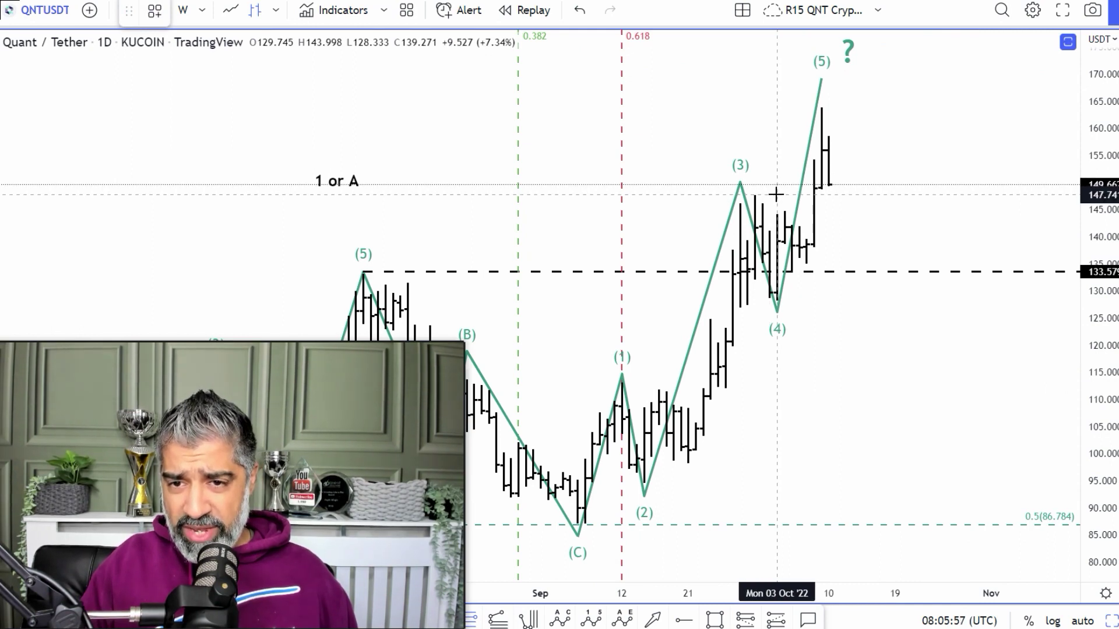
Step: Anchor the Fib retracement at the (4) low, hiding 0.5 and showing the 1.618 and 1.272 levels
click(794, 302)
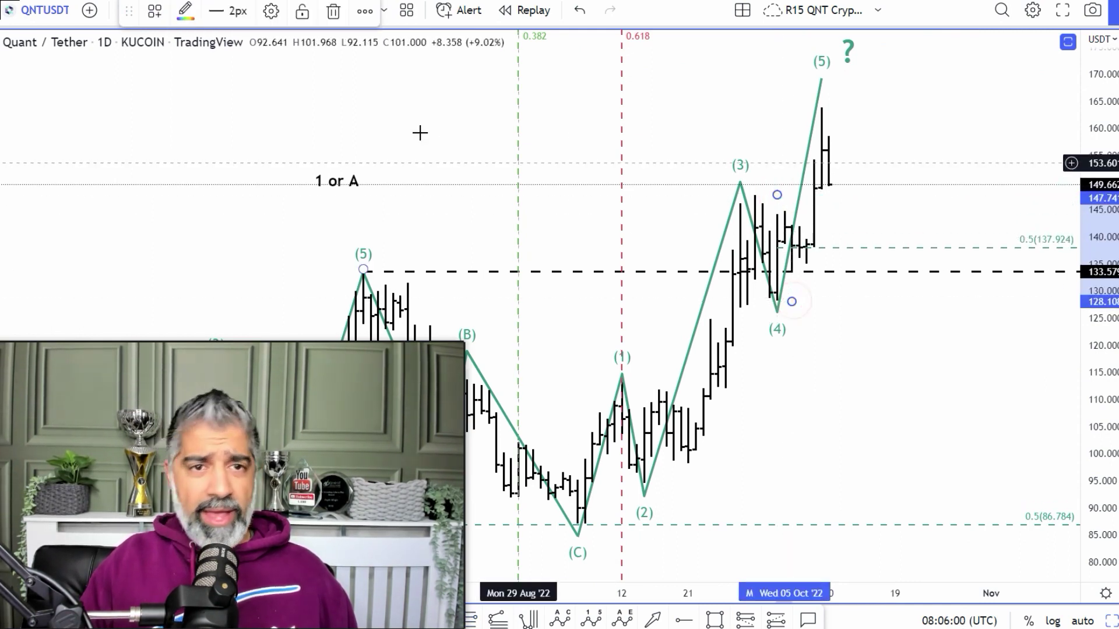
click(268, 14)
drag(696, 42, 816, 38)
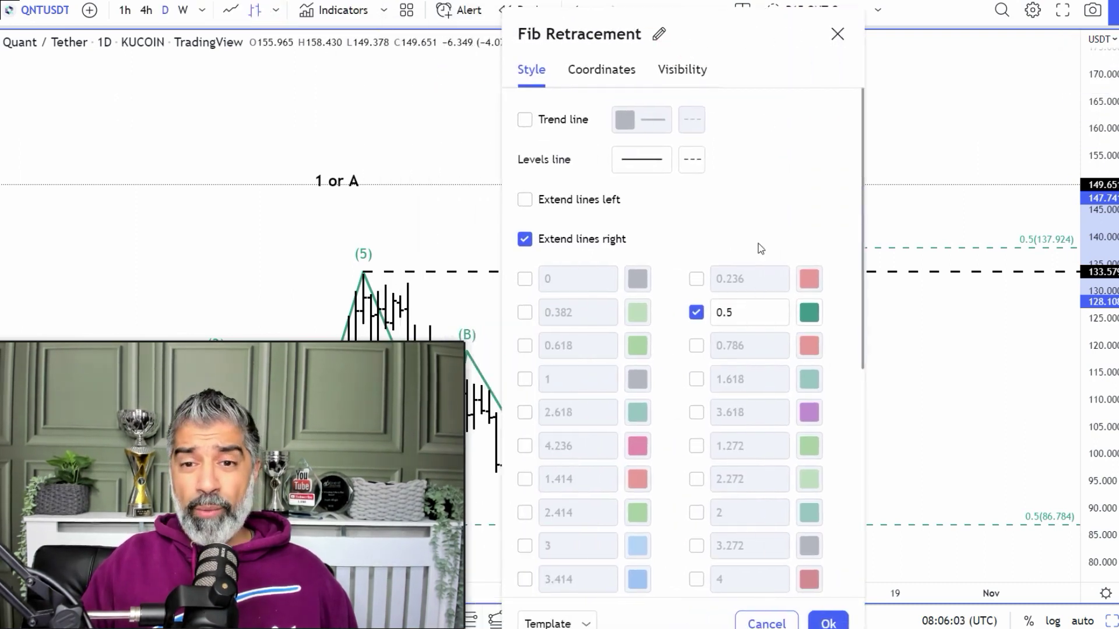
click(696, 313)
click(695, 378)
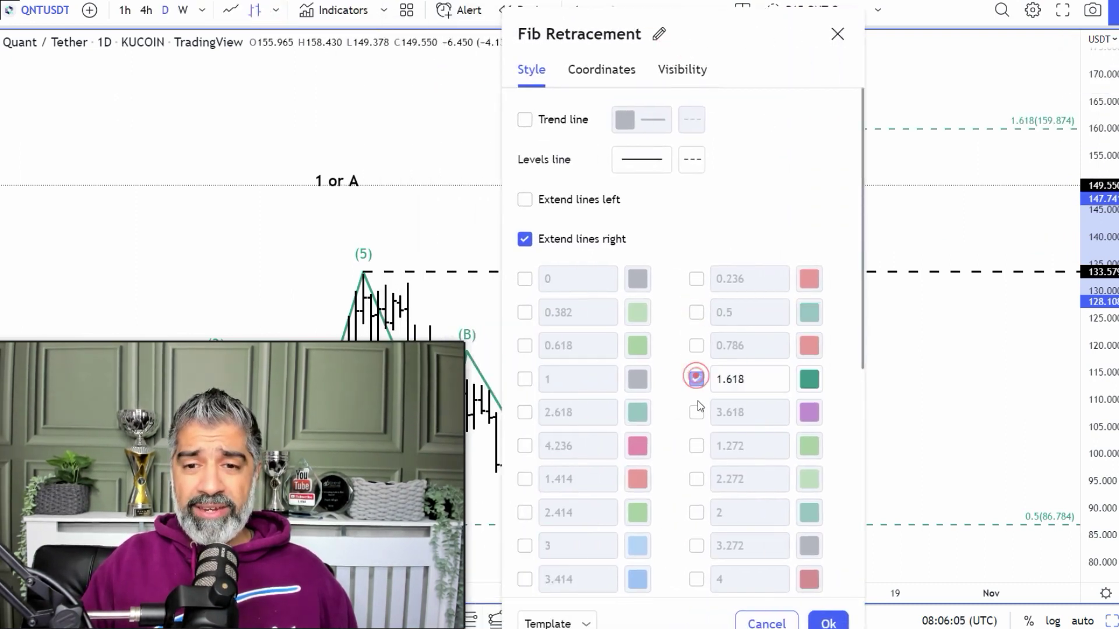
click(696, 446)
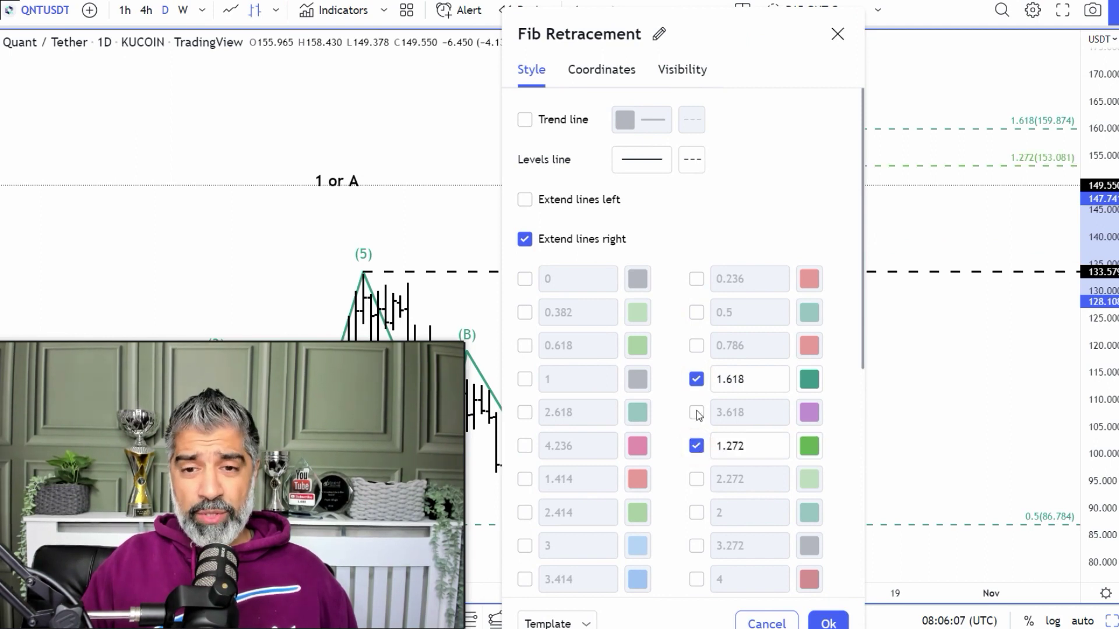
click(826, 620)
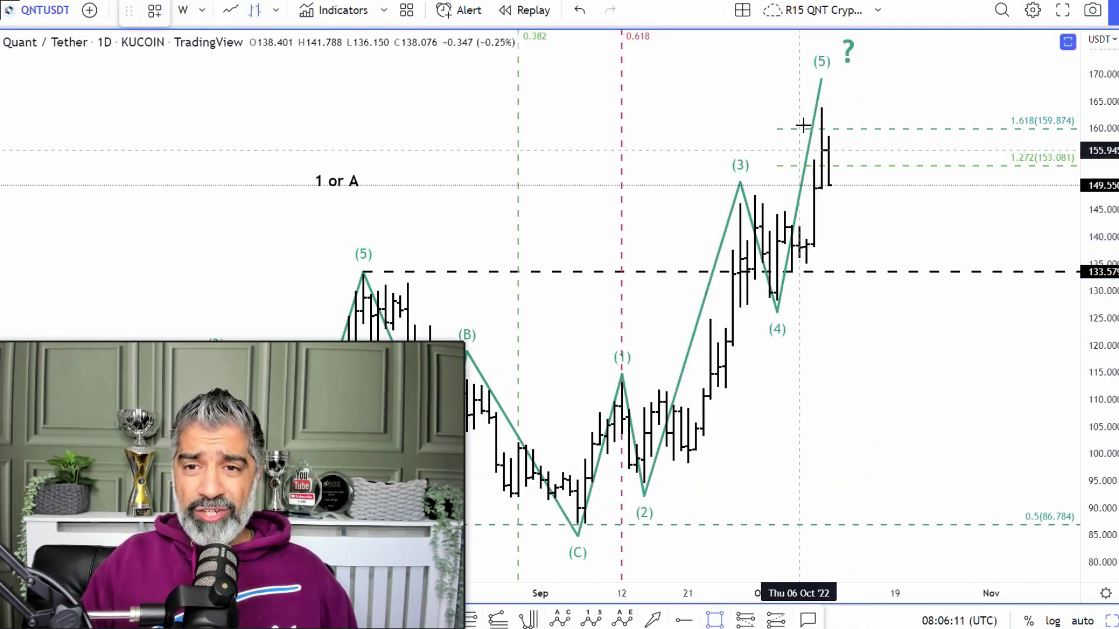
Step: Box the 1.272 (153.081) to 1.618 (159.874) zone in green, lower wave (5) and move the '?' beside it
mouse_move(806, 127)
mouse_down()
mouse_move(849, 137)
mouse_move(845, 165)
mouse_up()
click(823, 72)
drag(822, 84, 822, 95)
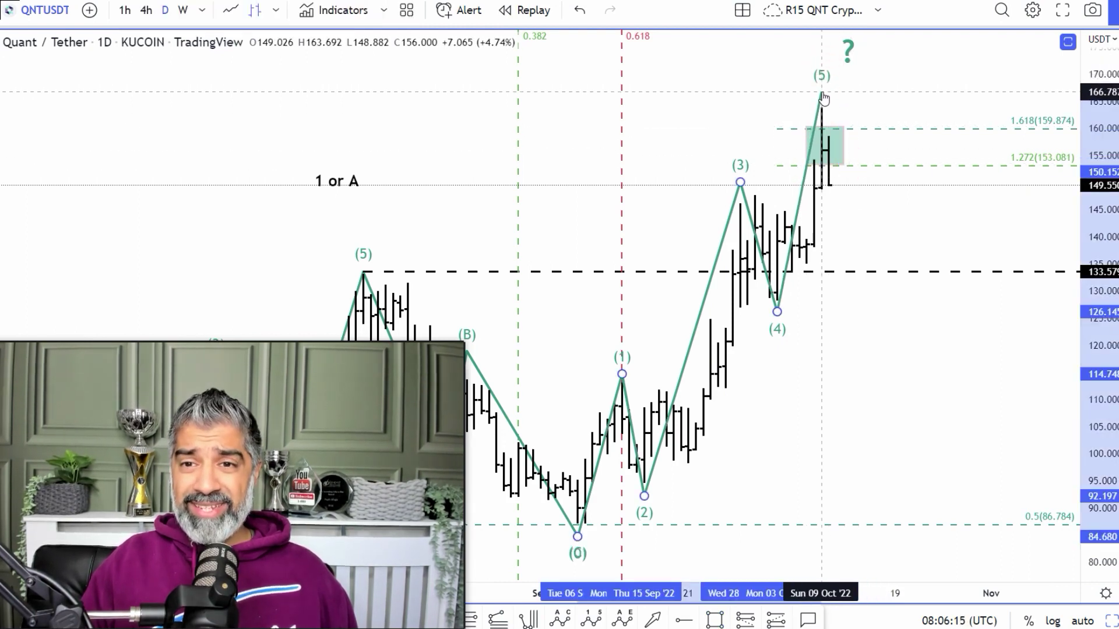
click(848, 52)
drag(848, 51, 845, 79)
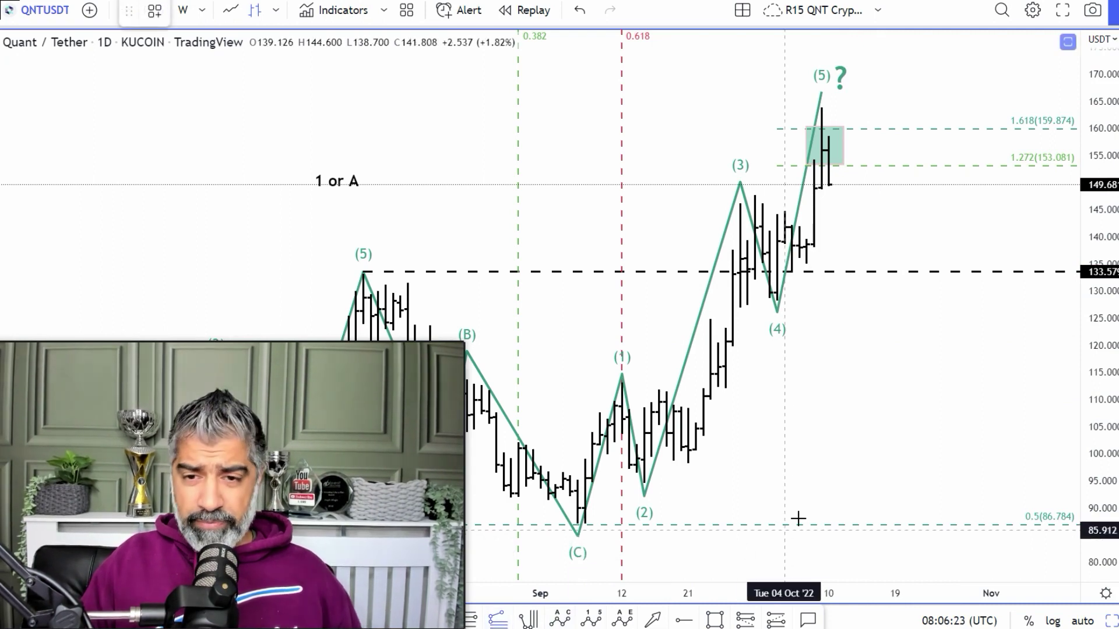
Step: Place a trend-based Fib extension over waves (3)–(4), with 1.618 off and 0.382 (151.662) and 0.618 (165.942) on
click(761, 523)
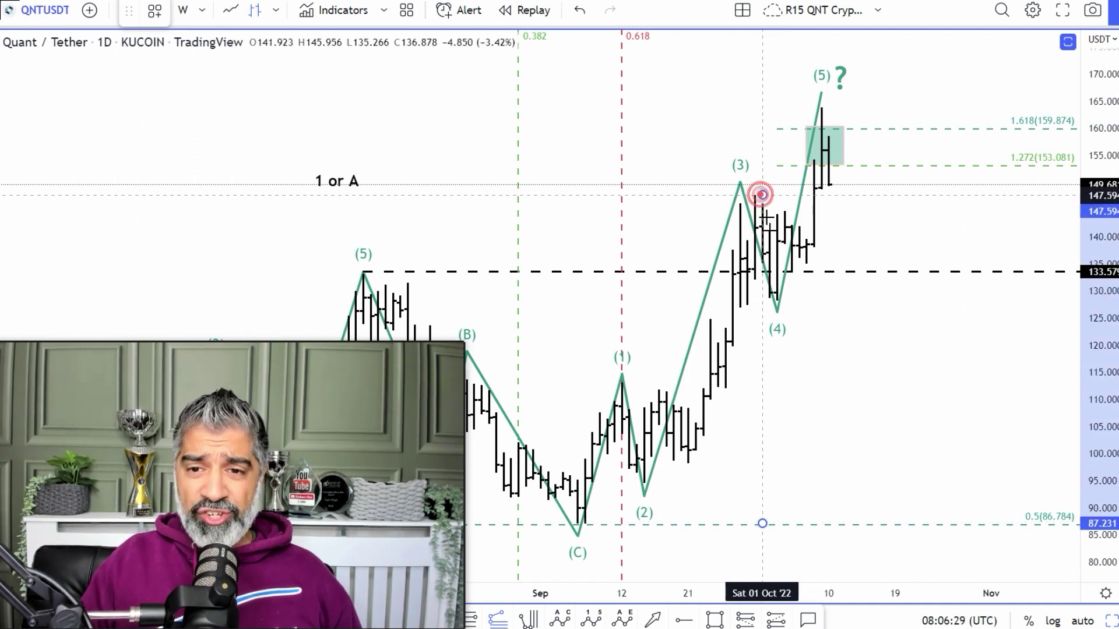
click(762, 195)
click(785, 298)
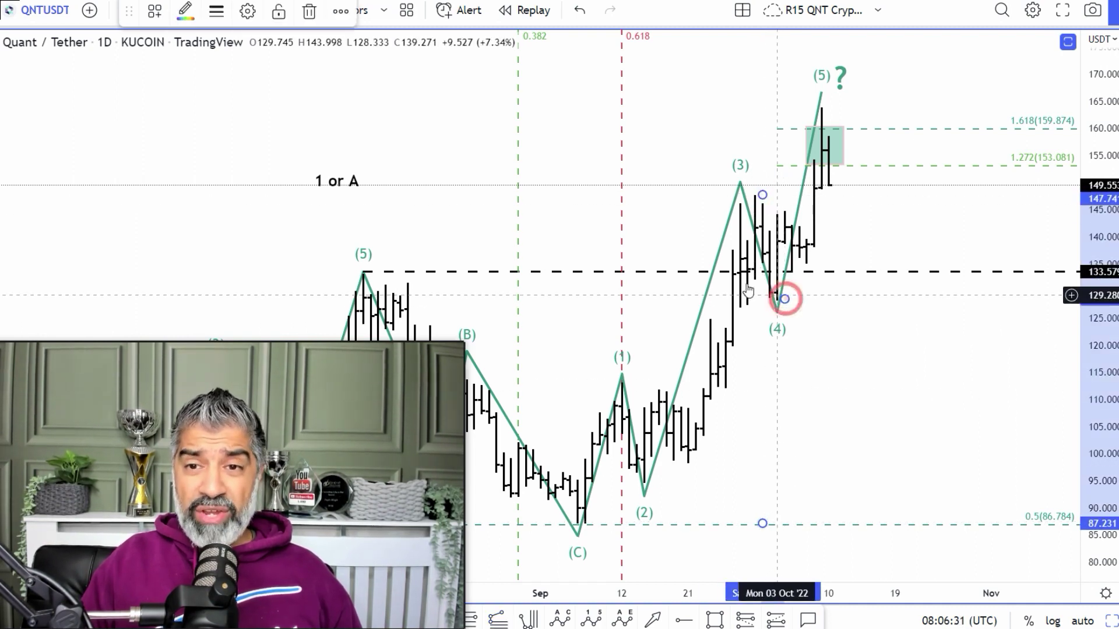
click(247, 13)
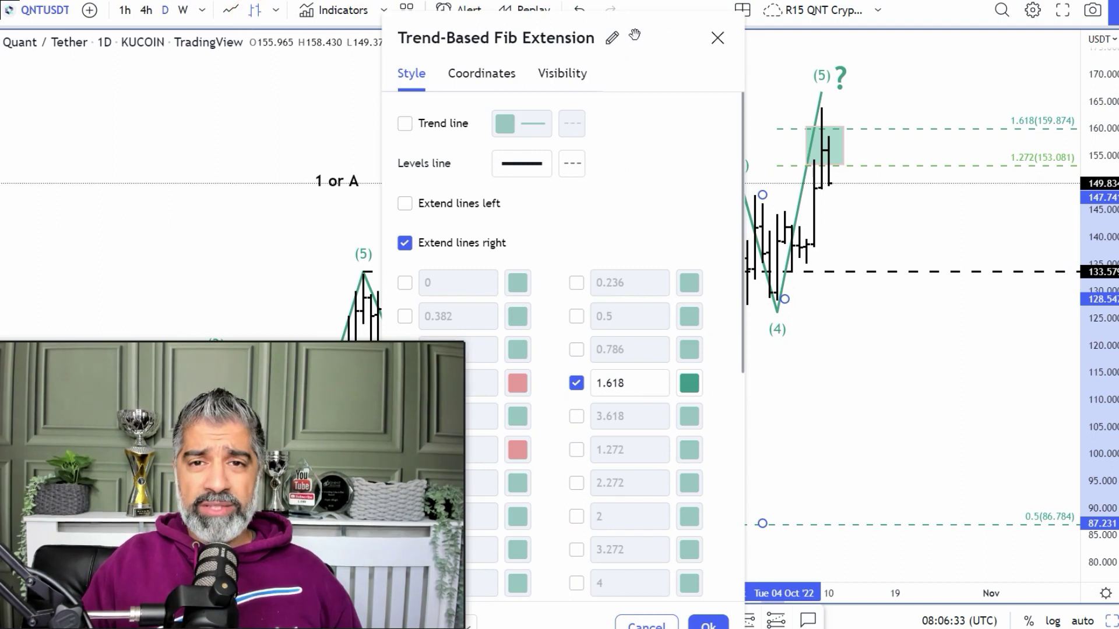
drag(631, 35, 686, 48)
click(639, 382)
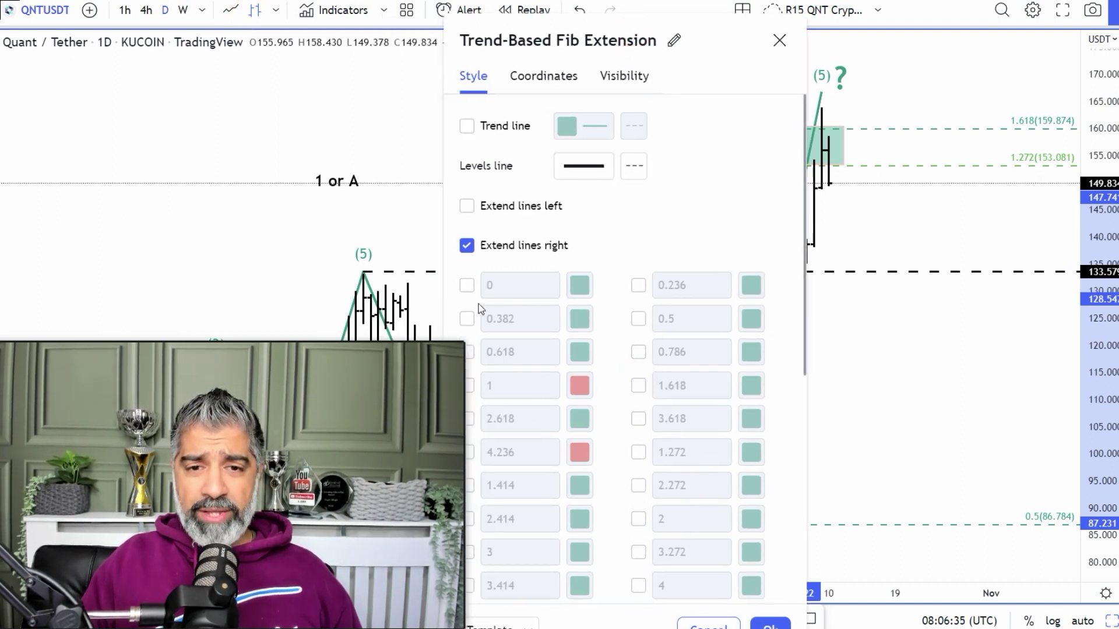
click(468, 319)
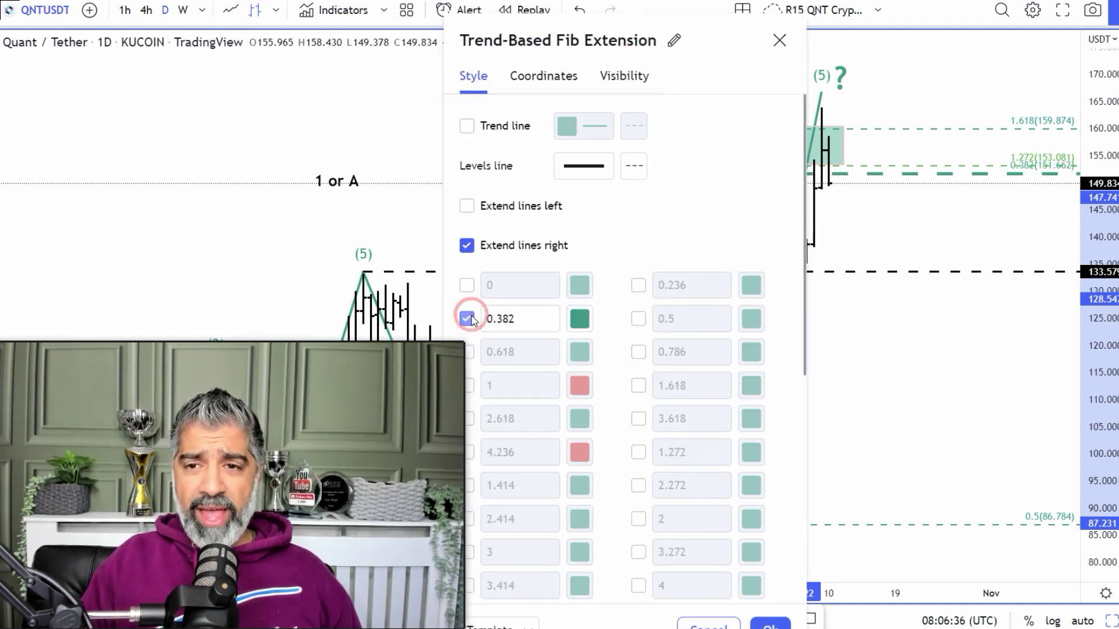
click(468, 352)
click(760, 622)
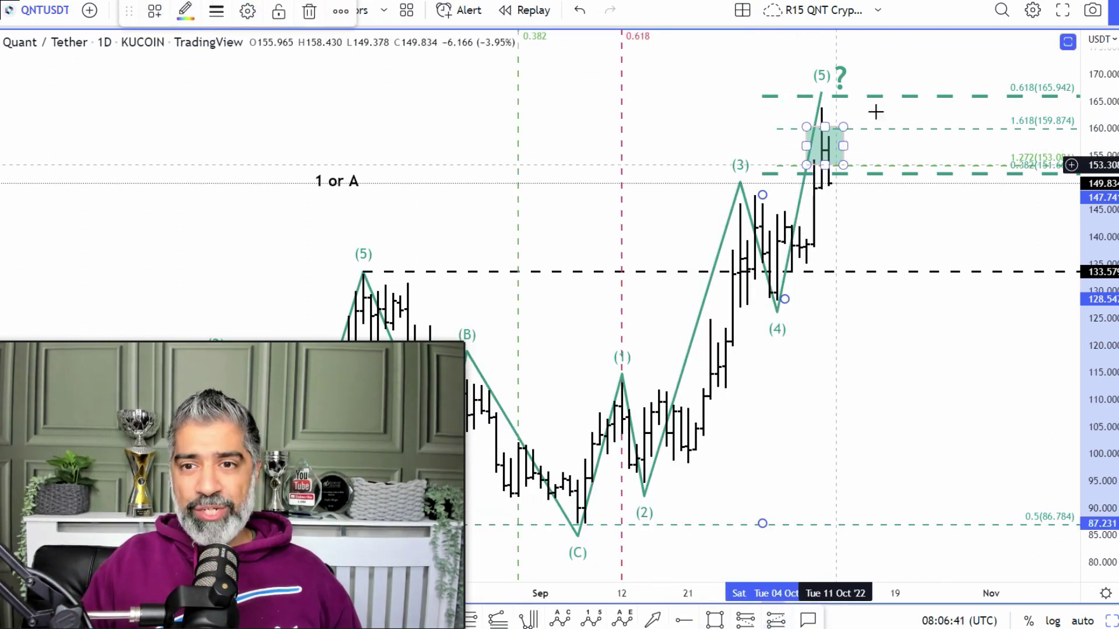
click(879, 262)
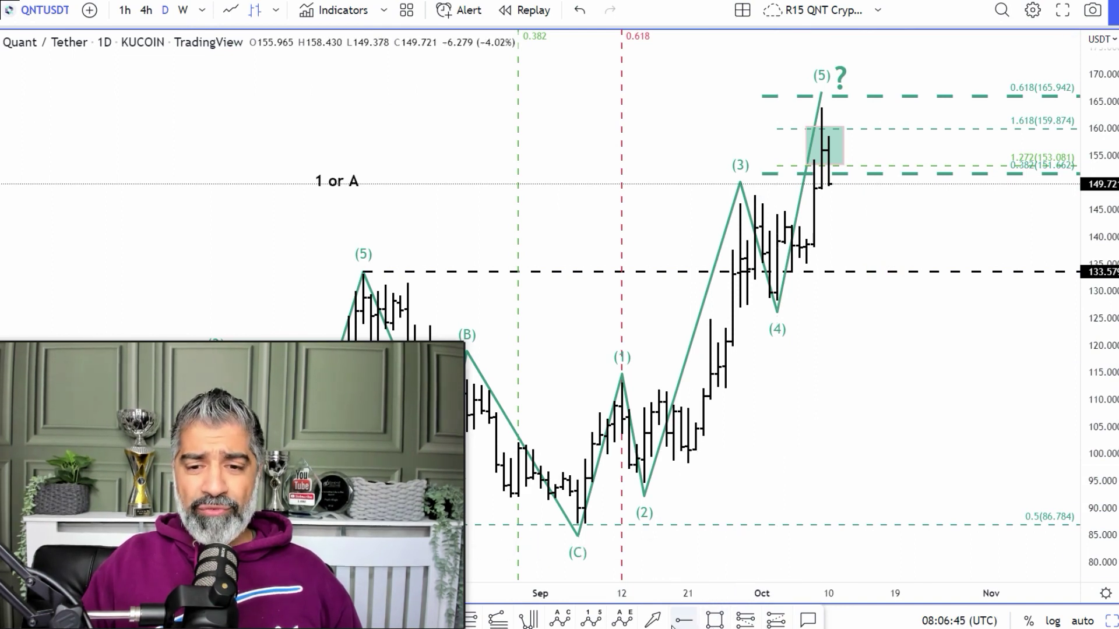
Step: Replace a misplaced arrow with a red arrow climbing from the wave (4) low to wave (5)
drag(647, 487, 746, 182)
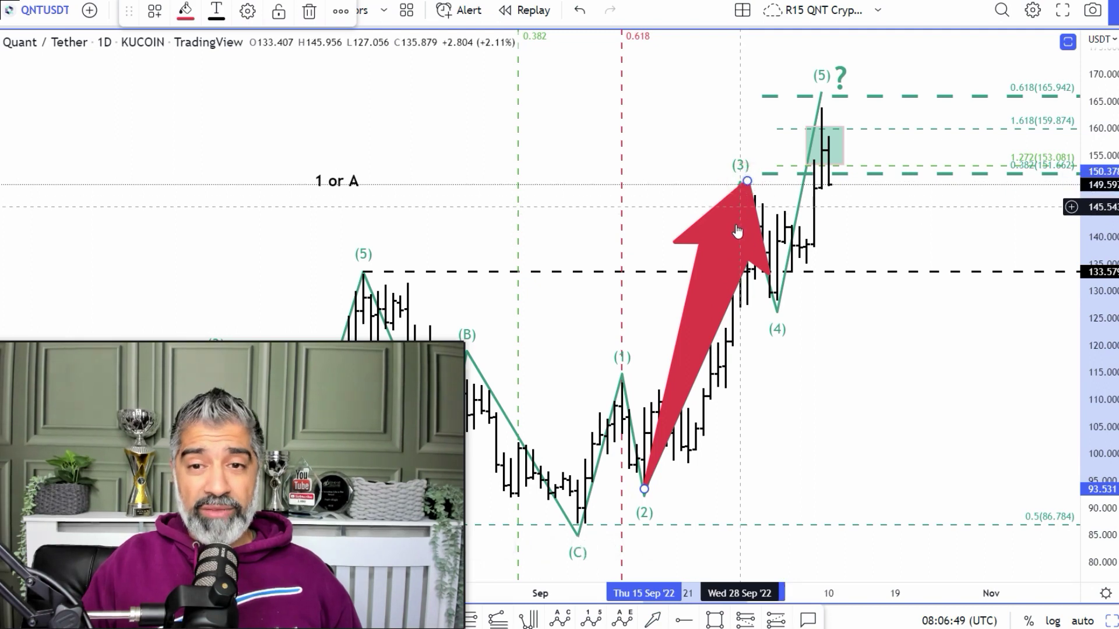
key(Delete)
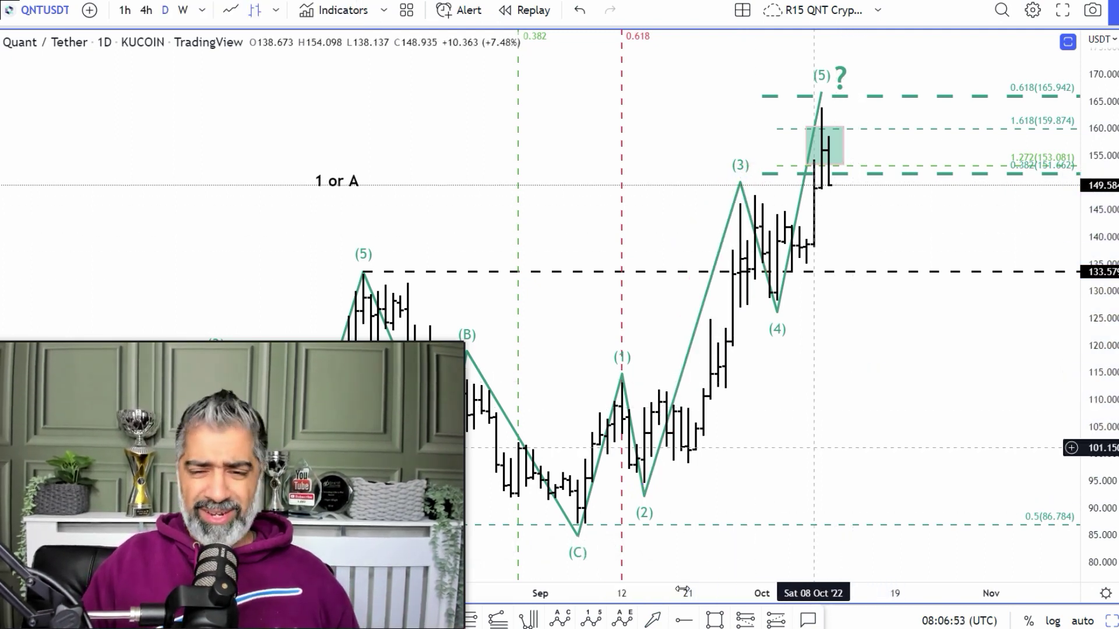
click(652, 620)
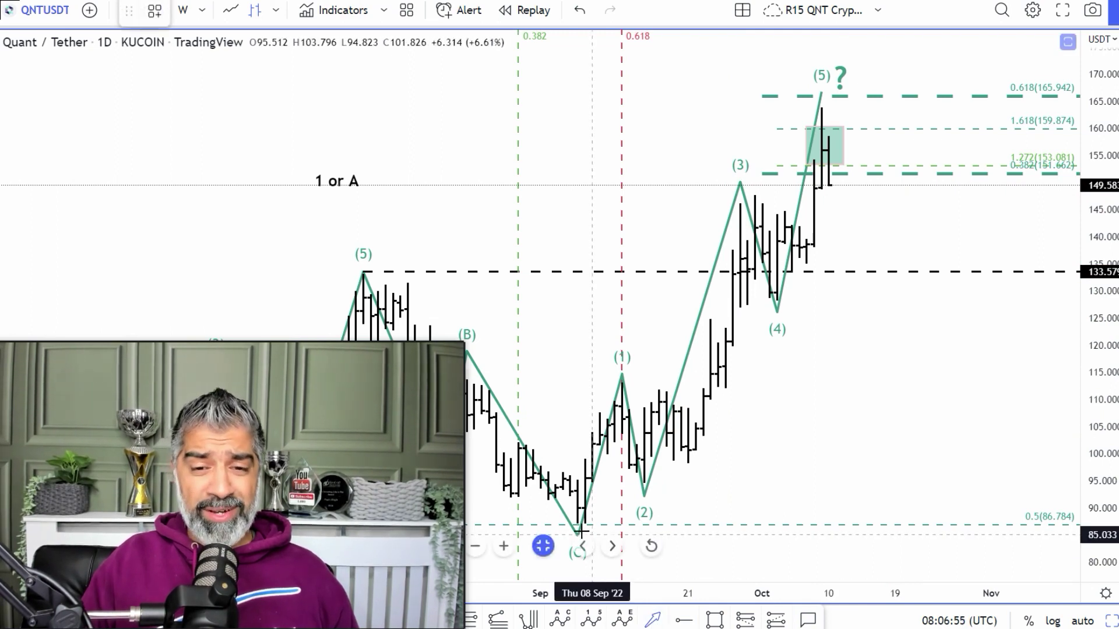
drag(576, 520, 622, 373)
drag(616, 416, 807, 201)
click(846, 412)
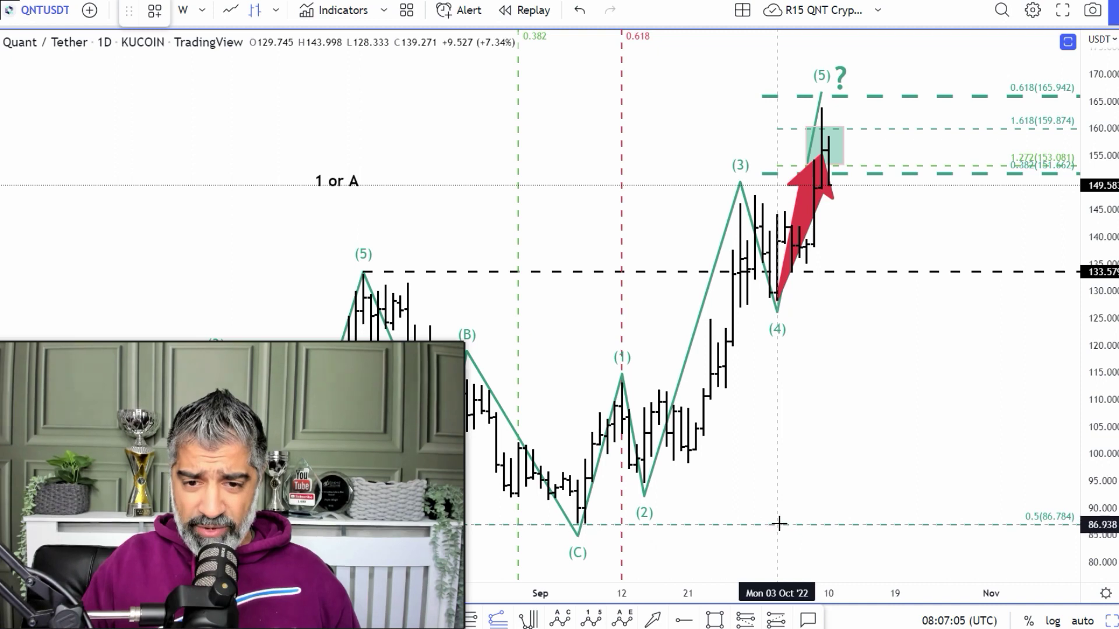
click(778, 522)
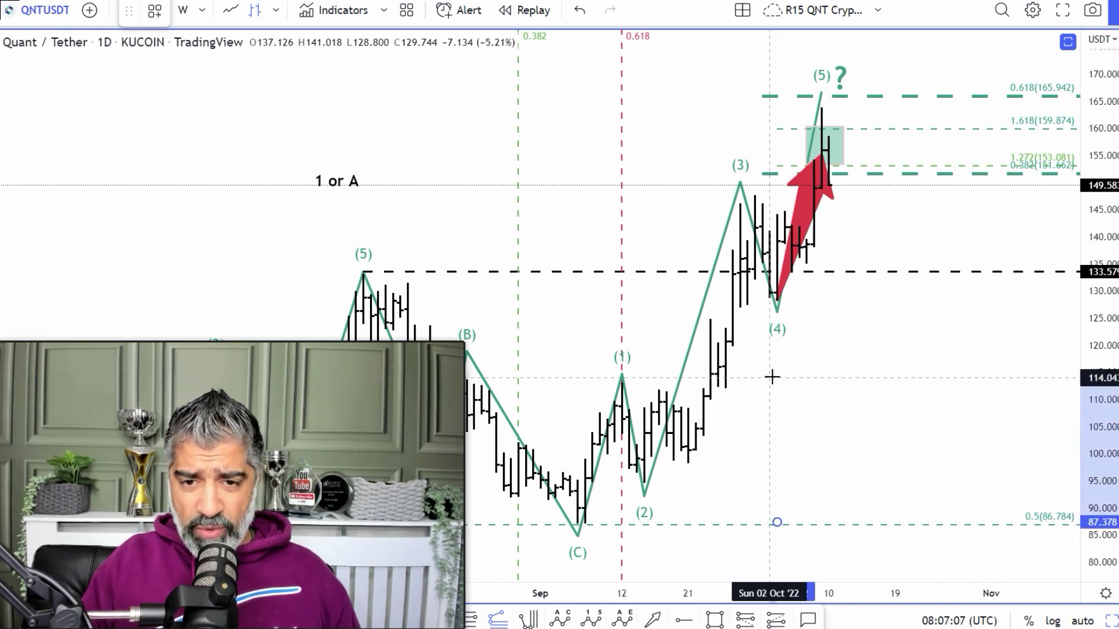
Step: Anchor a Fib extension at the (4) low showing only the 1 level at 154.920, then delete the red up-arrow
click(769, 377)
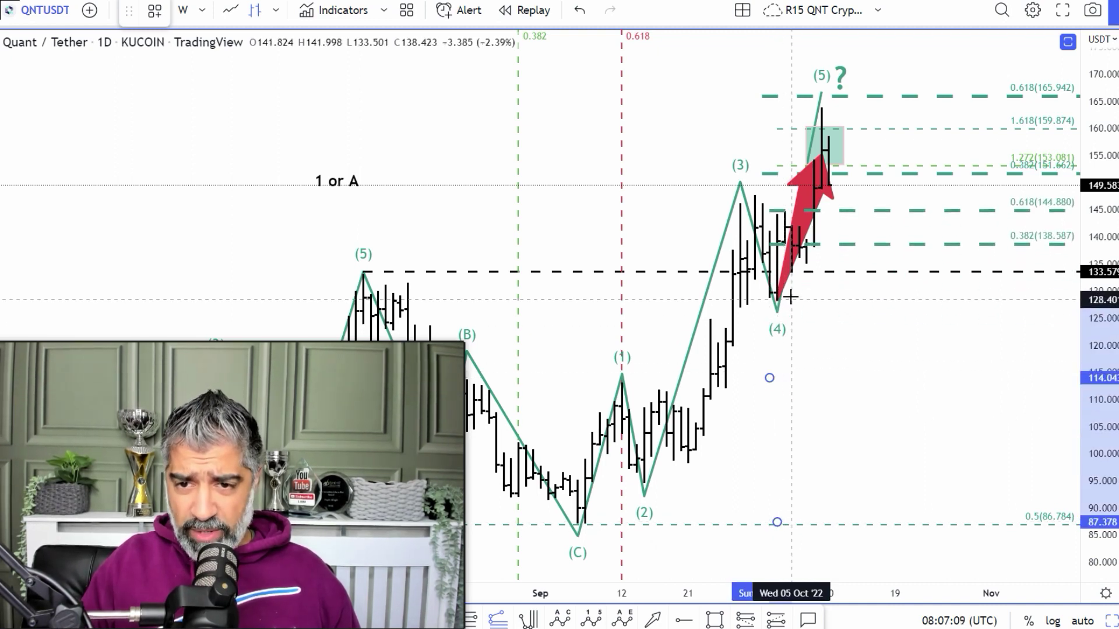
click(791, 299)
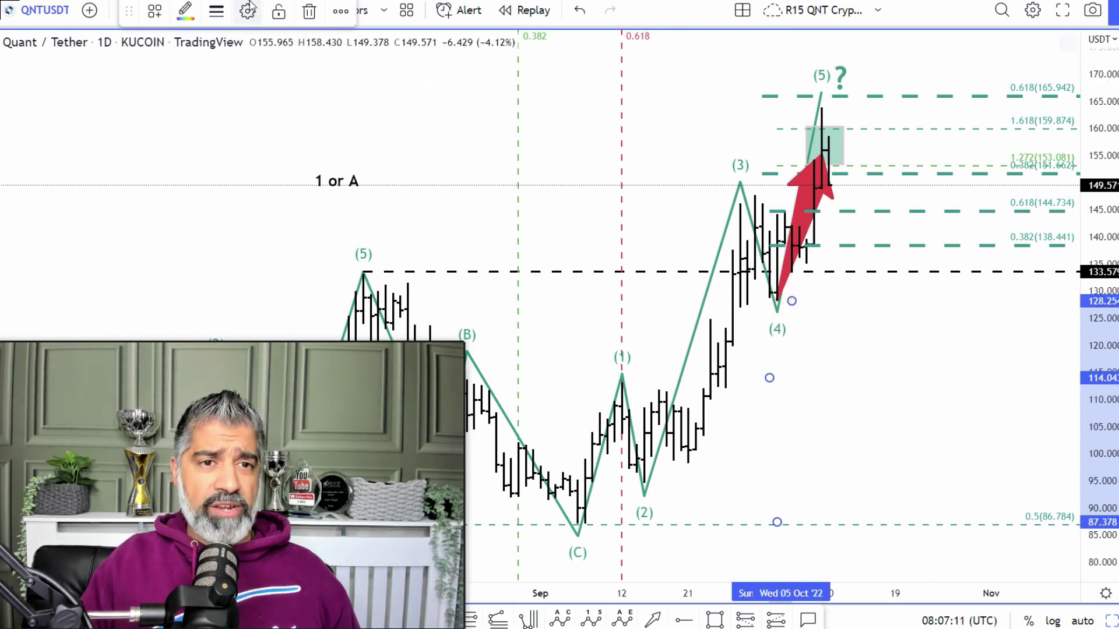
click(556, 41)
drag(670, 35, 742, 32)
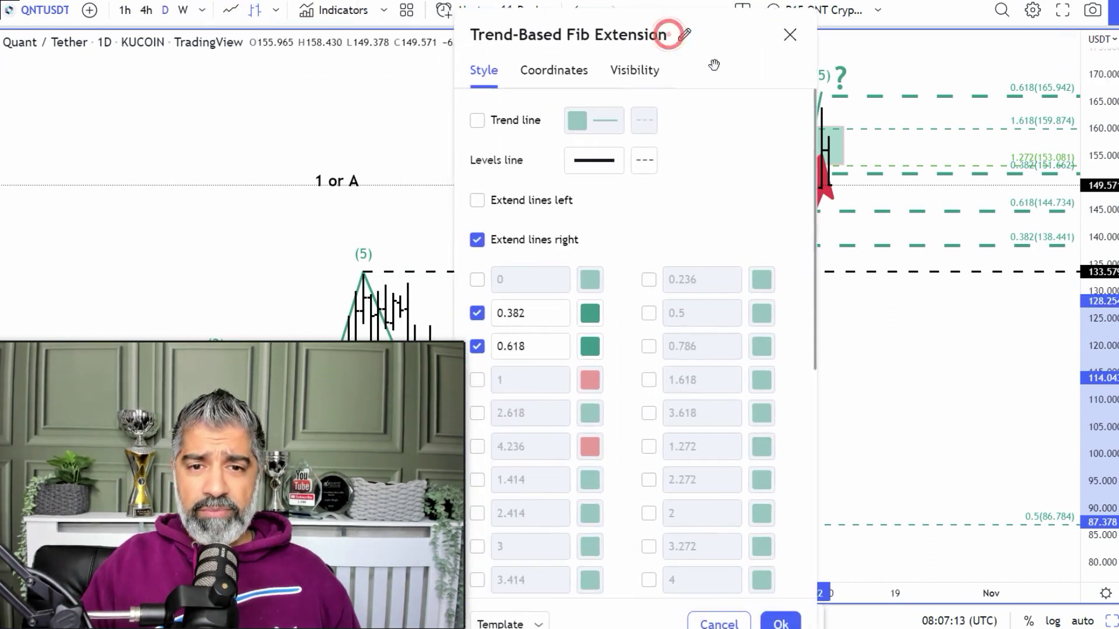
click(476, 313)
click(478, 346)
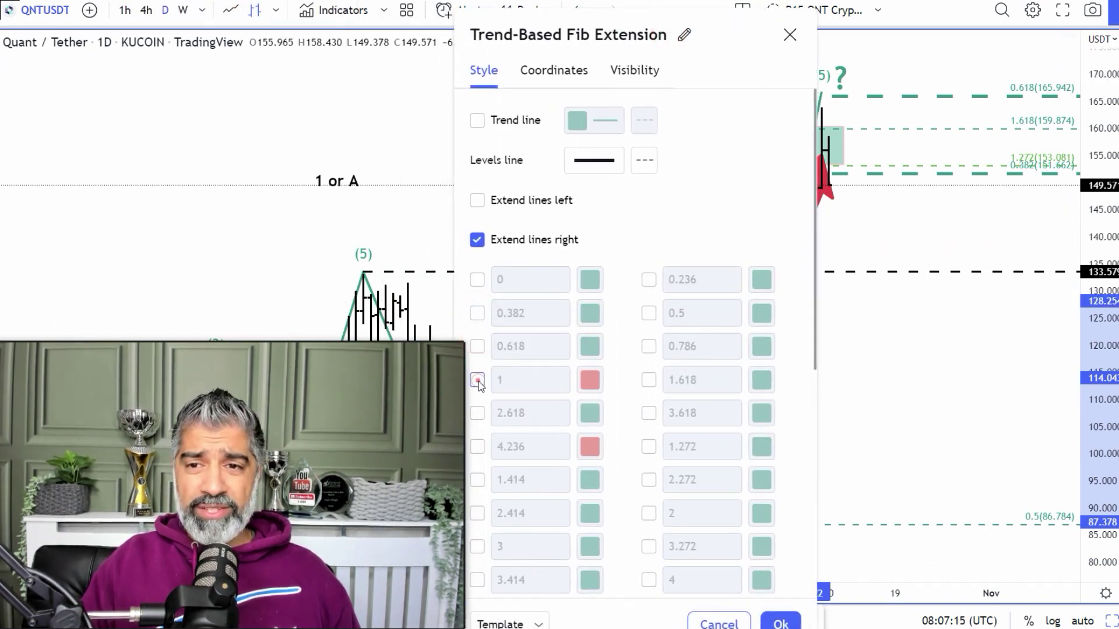
click(477, 380)
click(780, 623)
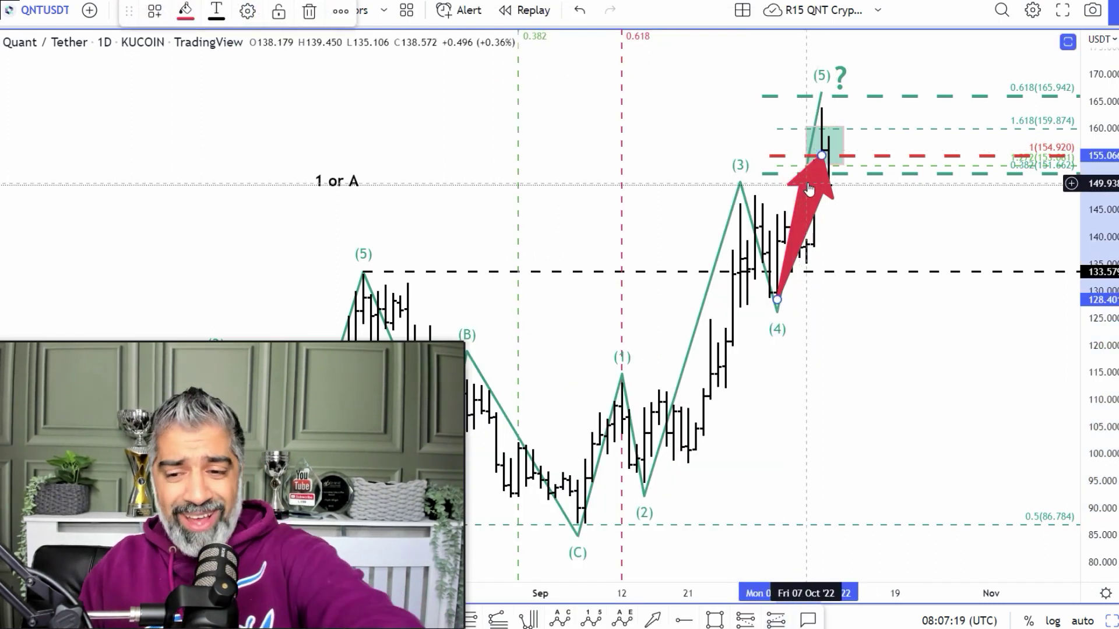
key(Delete)
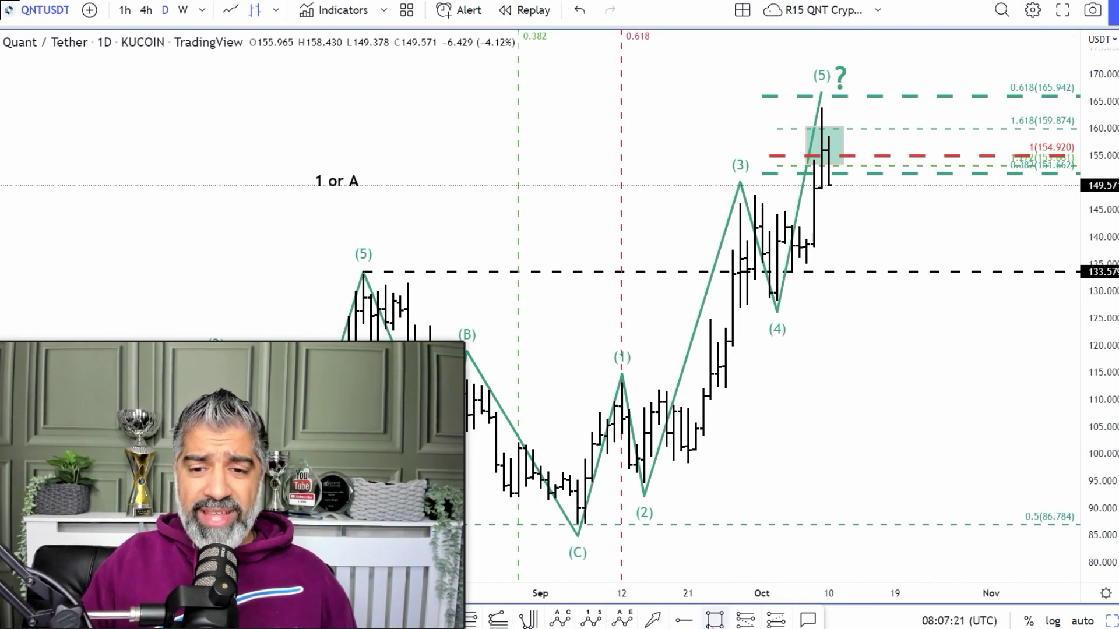
Step: Draw a horizontal red arrow at 158 into the green zone and a Fib retracement from 87 to the wave (5) high
click(653, 620)
click(614, 138)
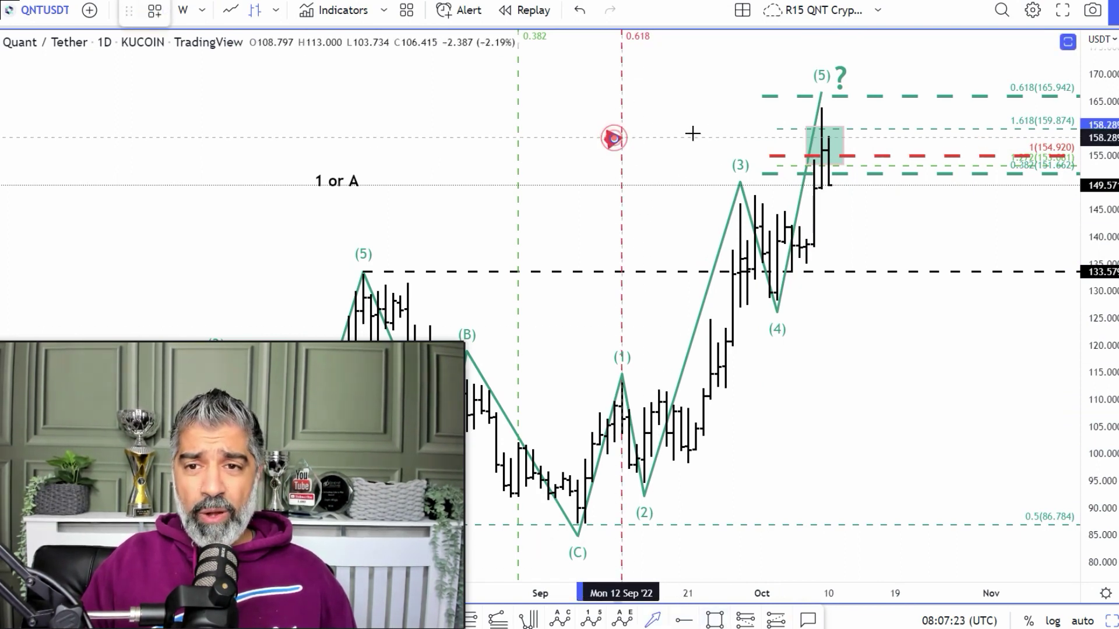
click(797, 139)
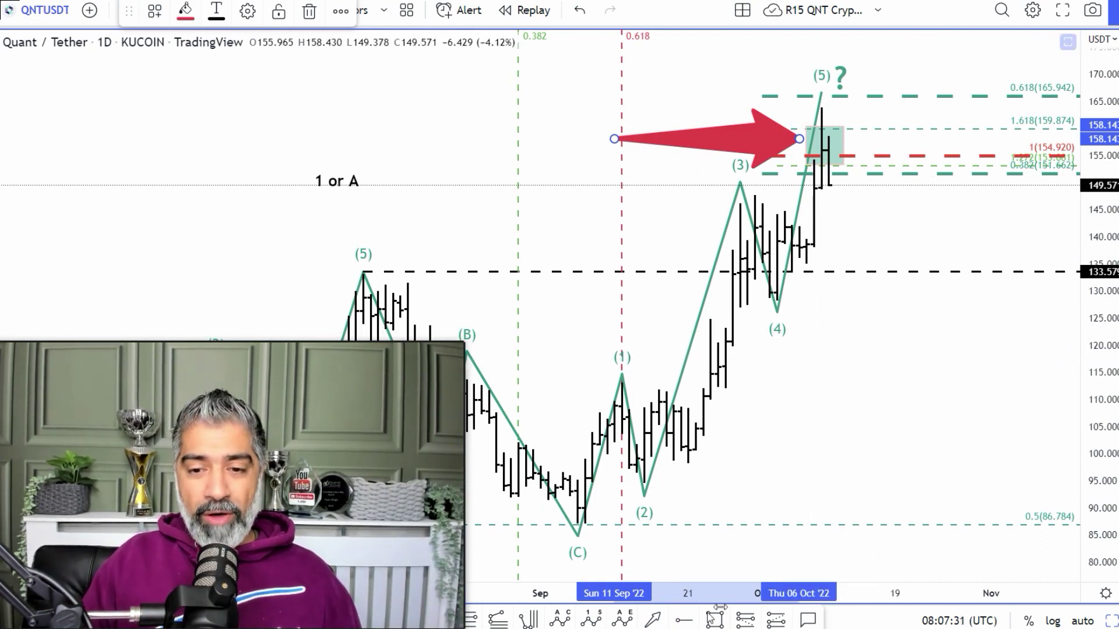
key(Escape)
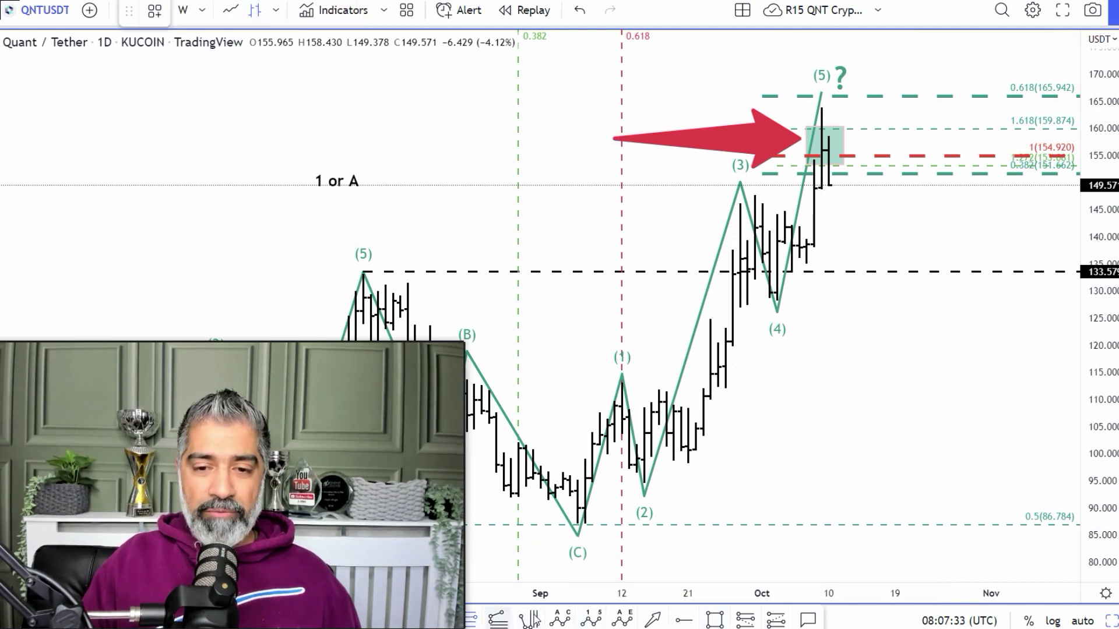
click(827, 524)
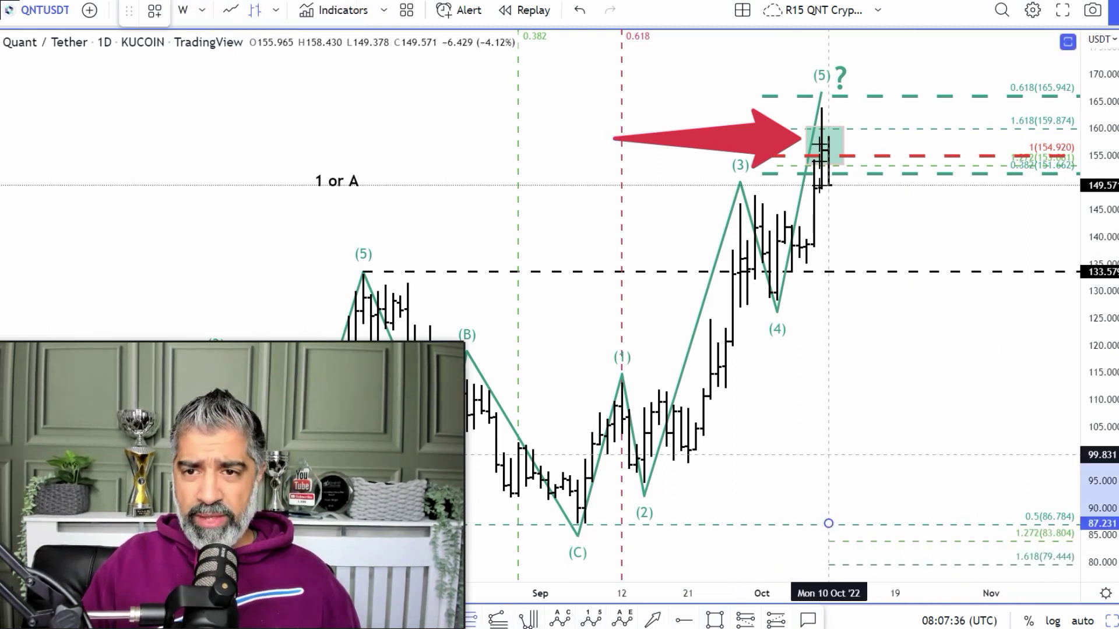
click(828, 108)
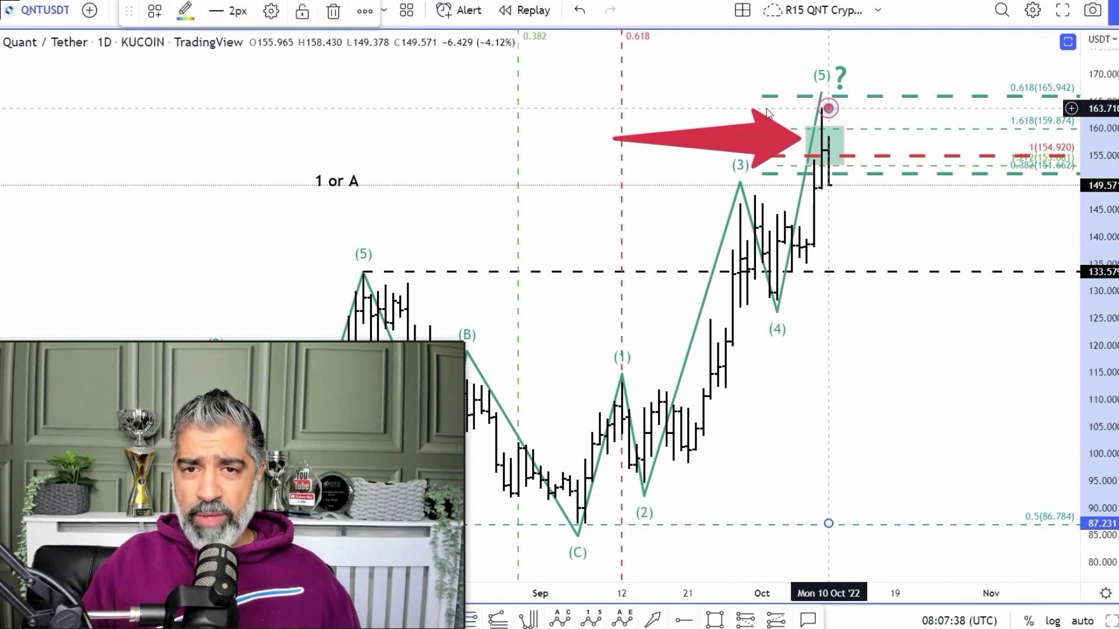
Step: In the Fib retracement settings, turn off the 1.618 and 1.272 levels and turn on 0.5
click(271, 10)
drag(728, 35, 807, 36)
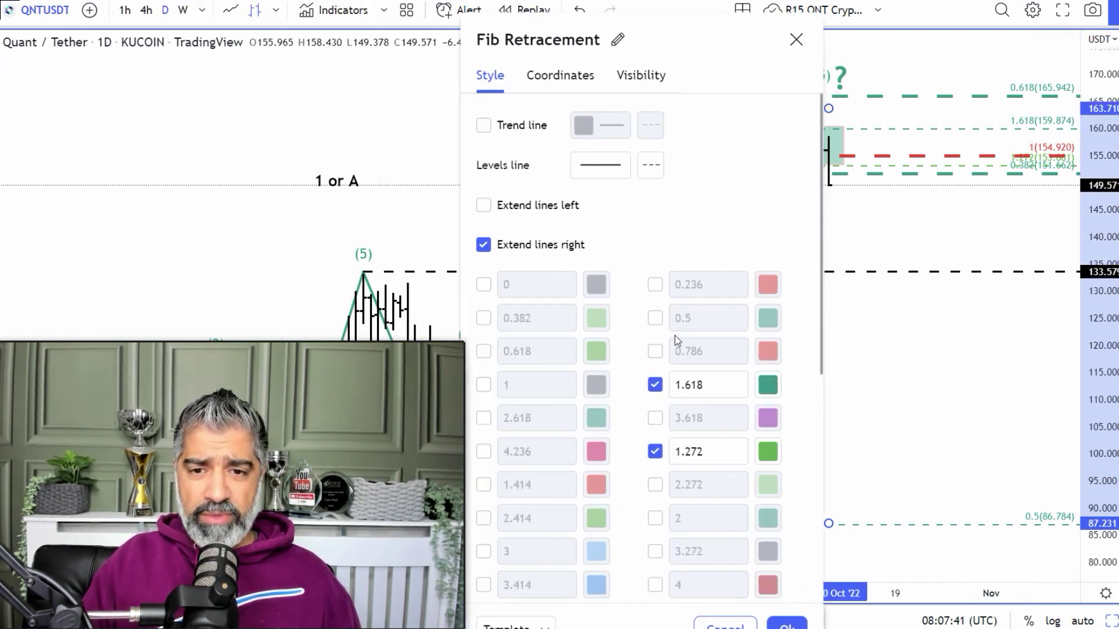
click(655, 385)
click(656, 451)
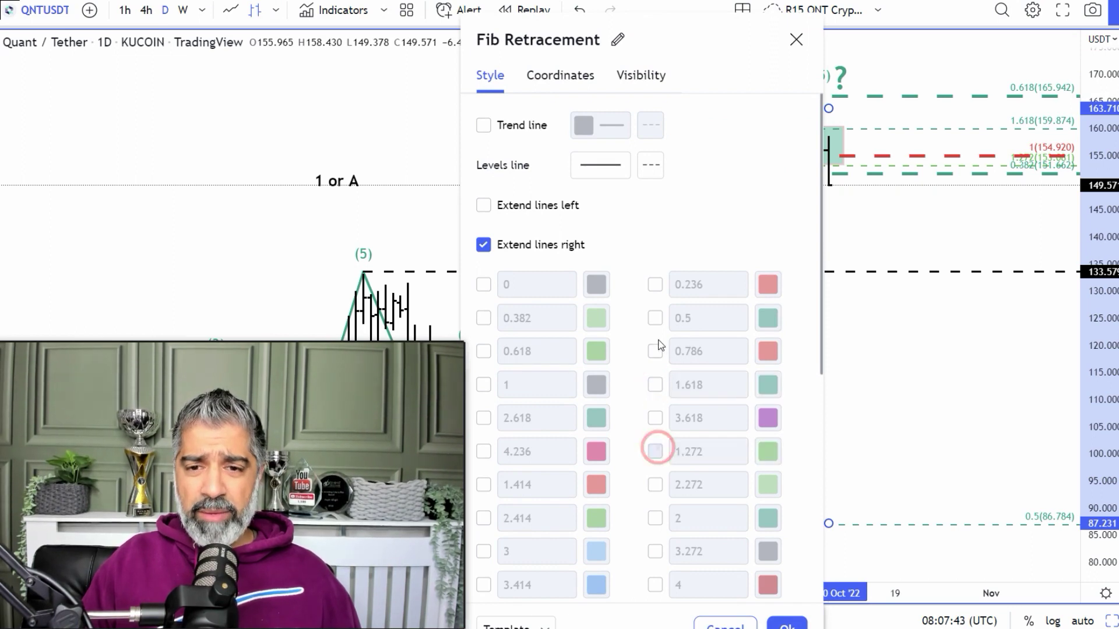
click(655, 318)
click(887, 445)
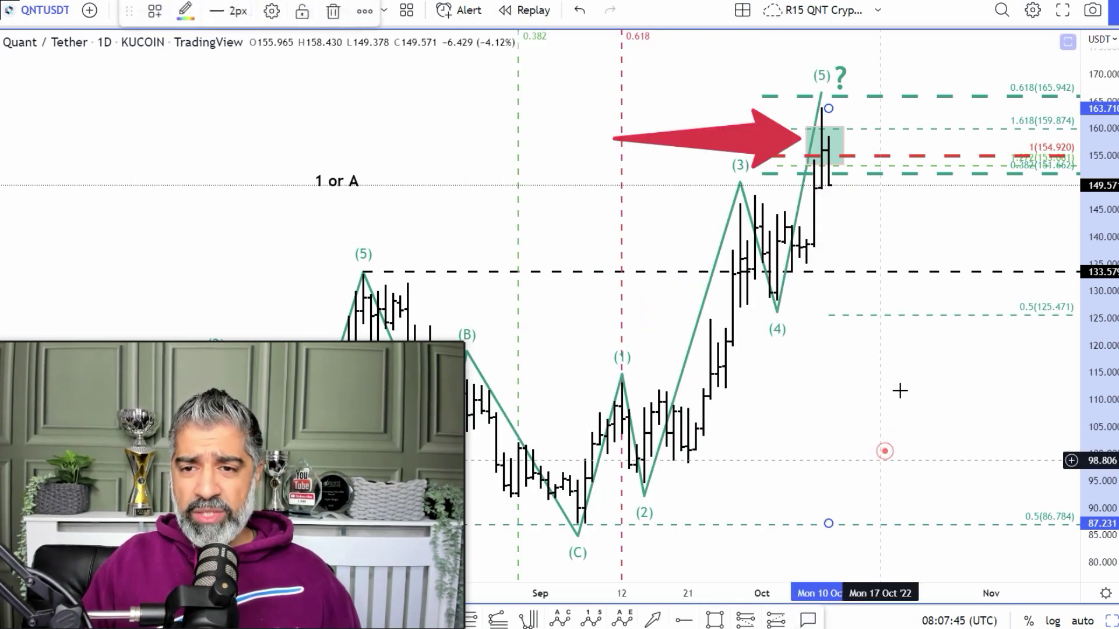
Step: Draw a red arrow from the wave (5) peak down to the 0.5 level at 125.471, then open the 4 Secrets page
click(654, 620)
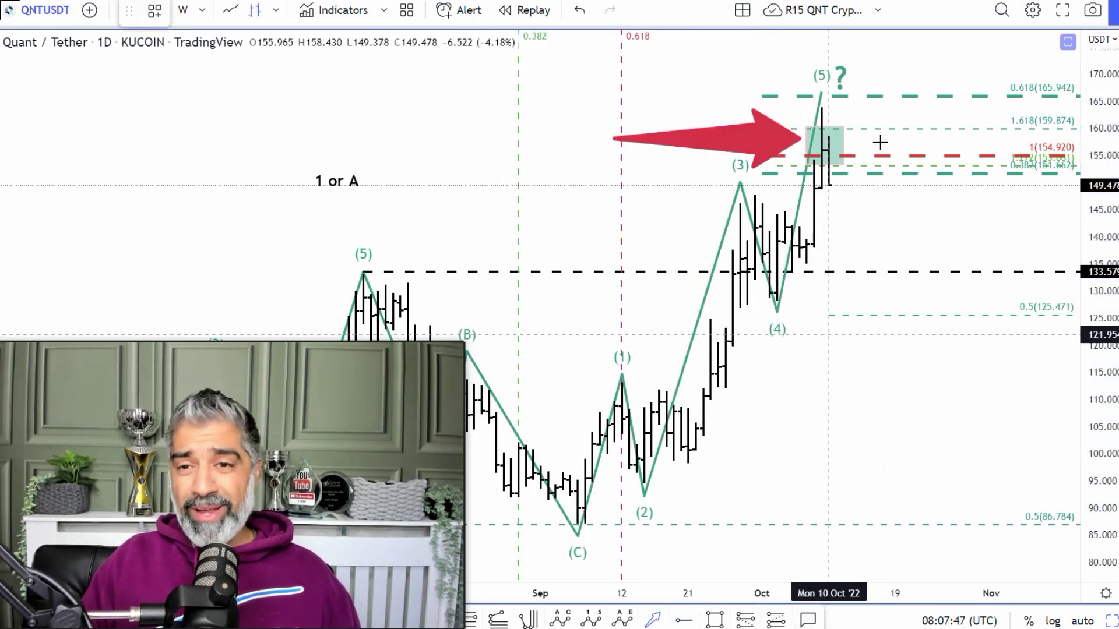
mouse_move(821, 116)
mouse_down()
mouse_move(881, 299)
mouse_move(917, 321)
mouse_move(732, 268)
mouse_move(373, 266)
mouse_move(869, 287)
mouse_move(892, 259)
mouse_move(850, 192)
mouse_move(837, 211)
mouse_move(895, 323)
mouse_up()
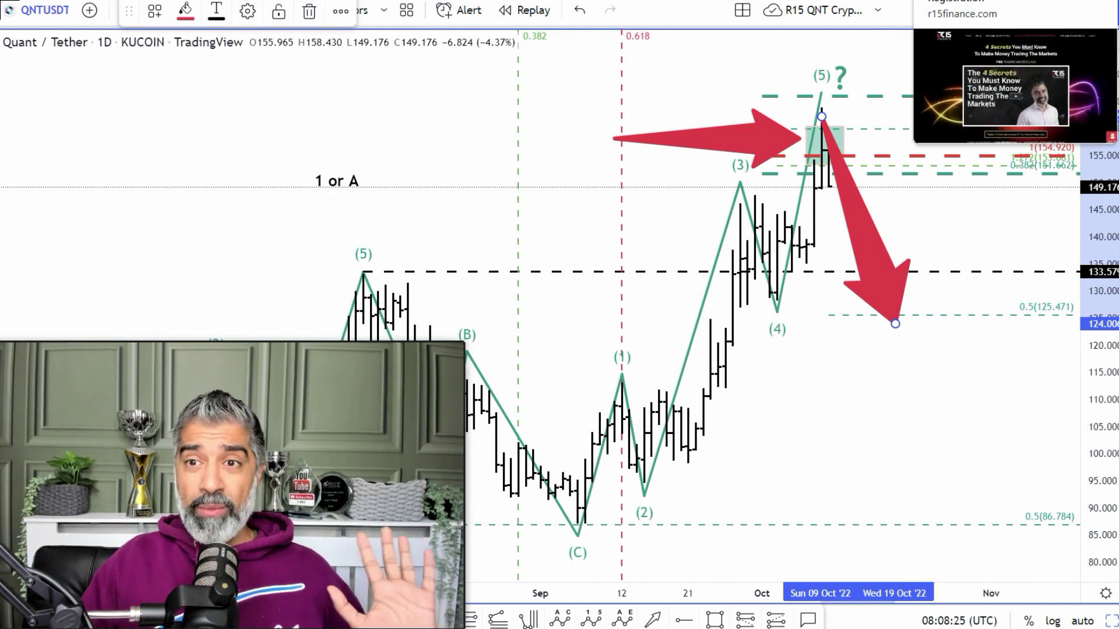
click(945, 156)
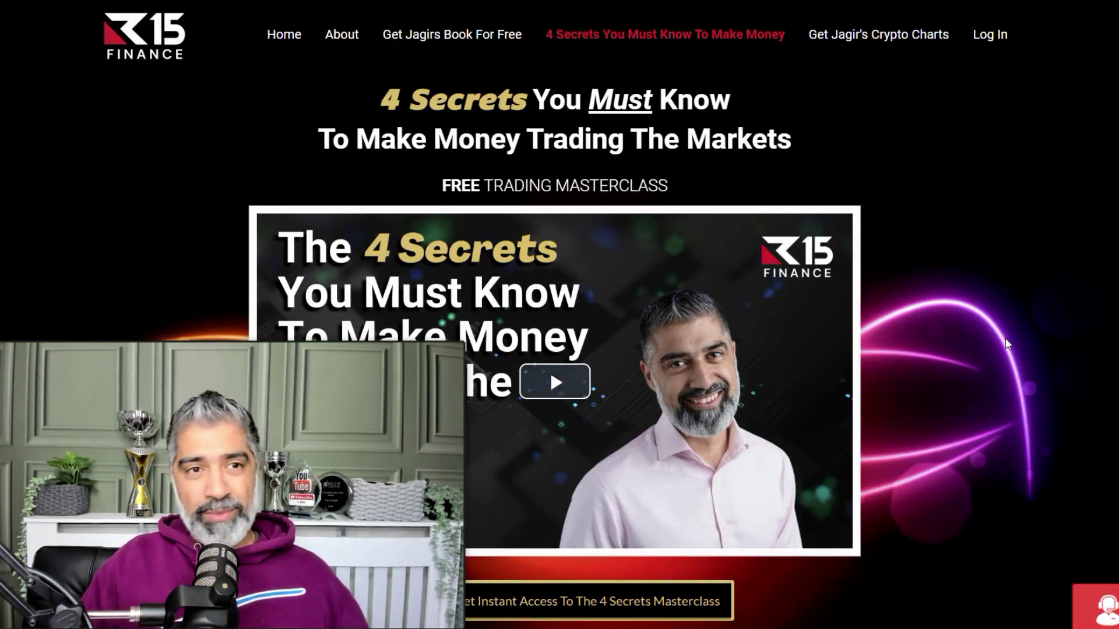